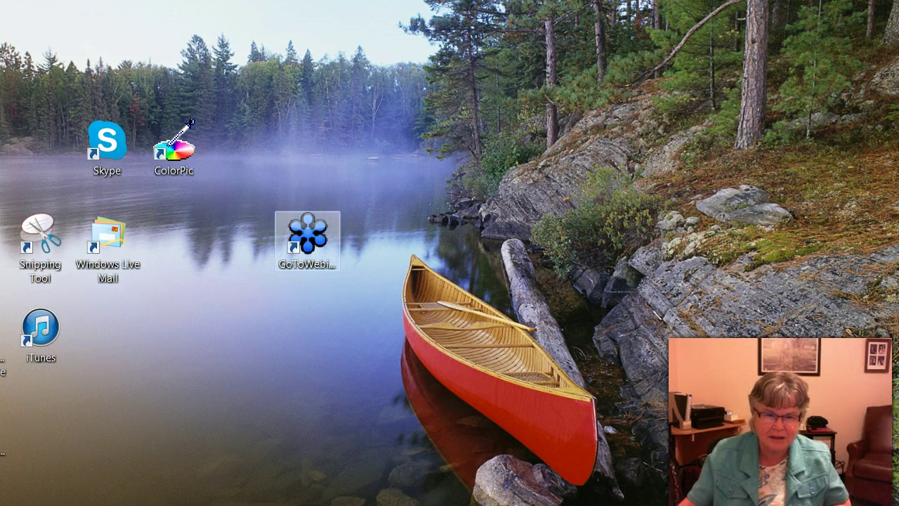
Step: Launch GoToWebinar and open the form for scheduling a new webinar
double_click(308, 237)
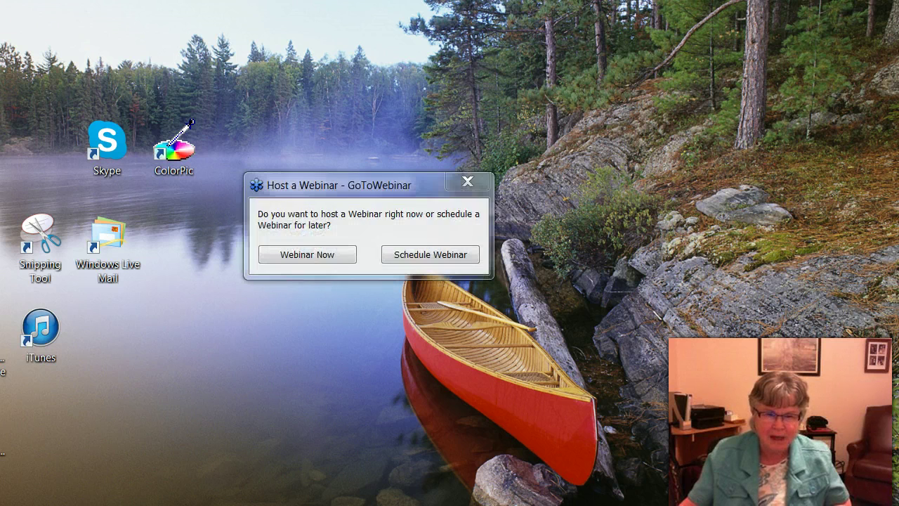
key("Escape")
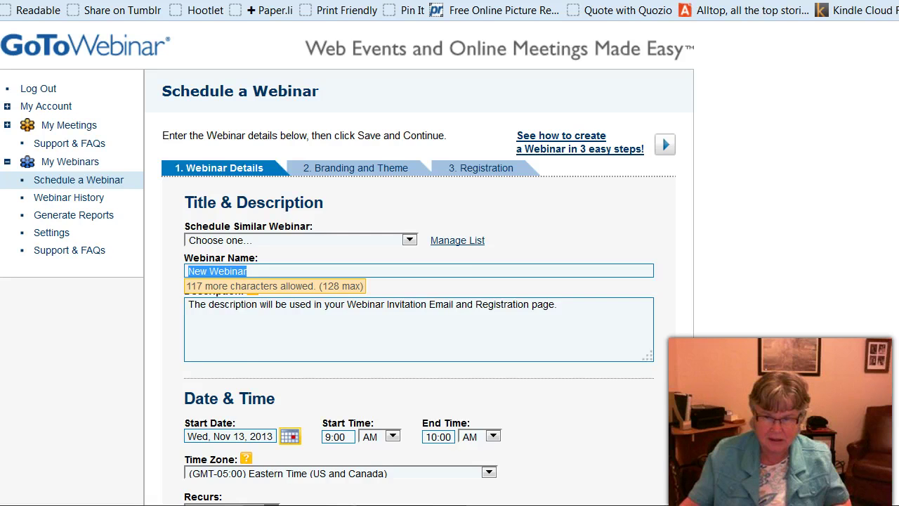
scroll(347, 263, "down", 1)
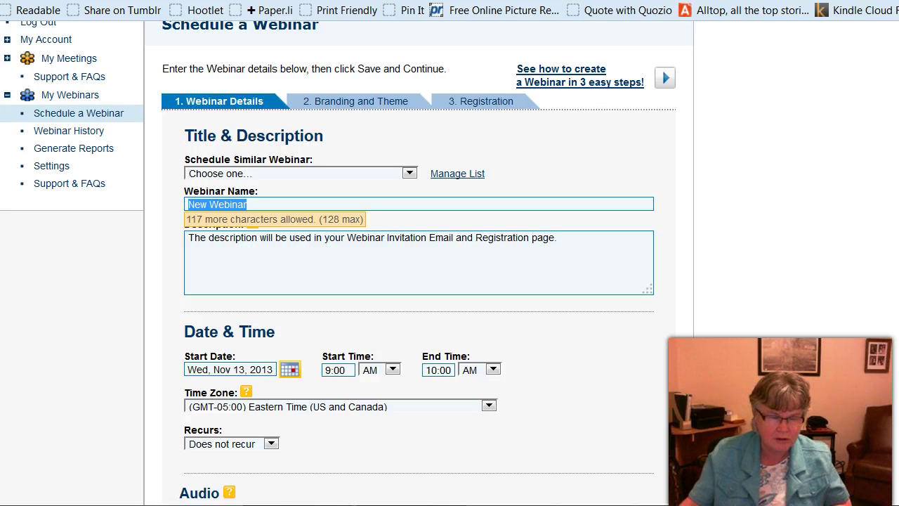
left_click_drag(247, 204, 189, 204)
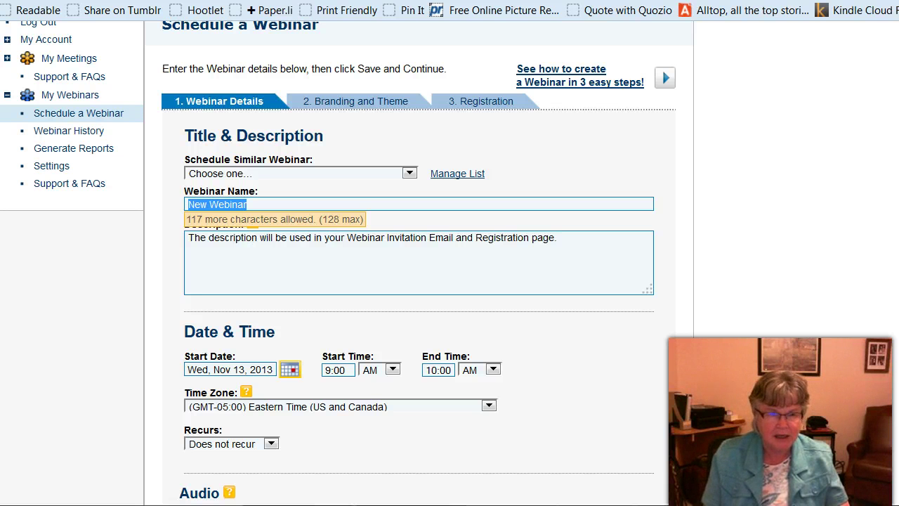
type("Doe")
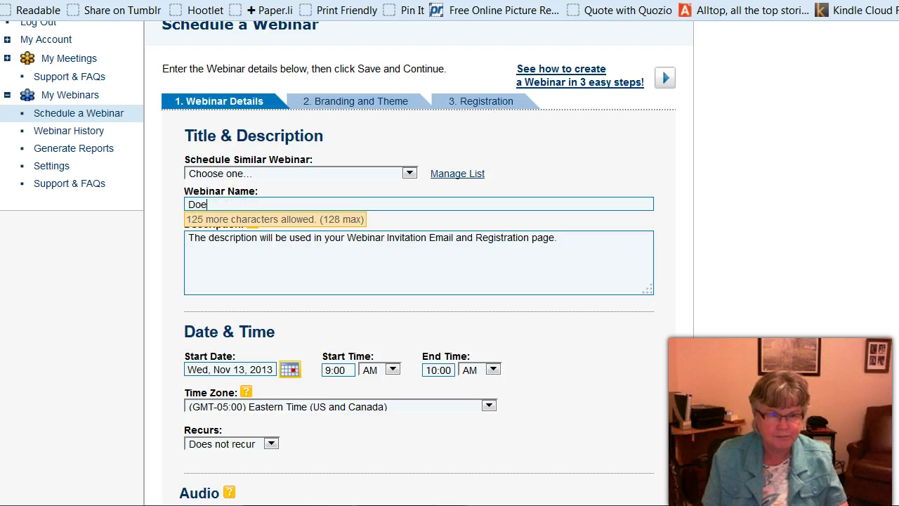
type("s ")
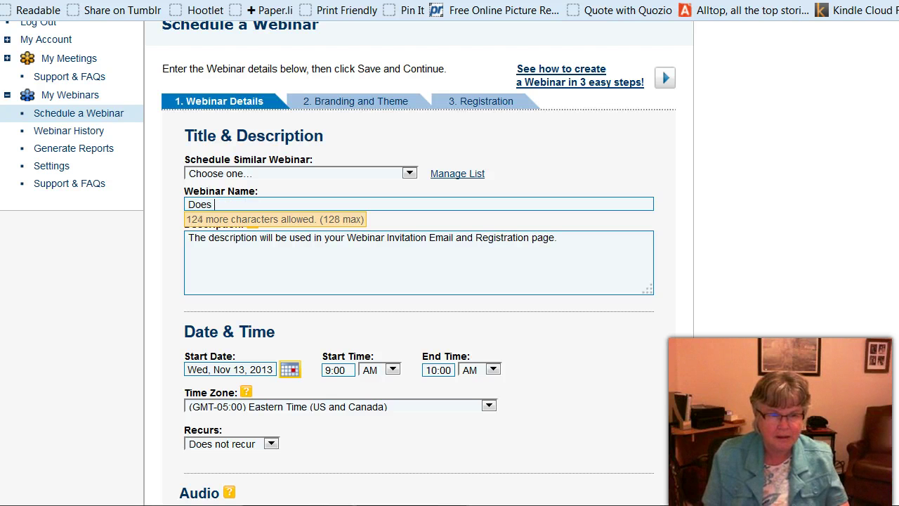
type("Hootsuite")
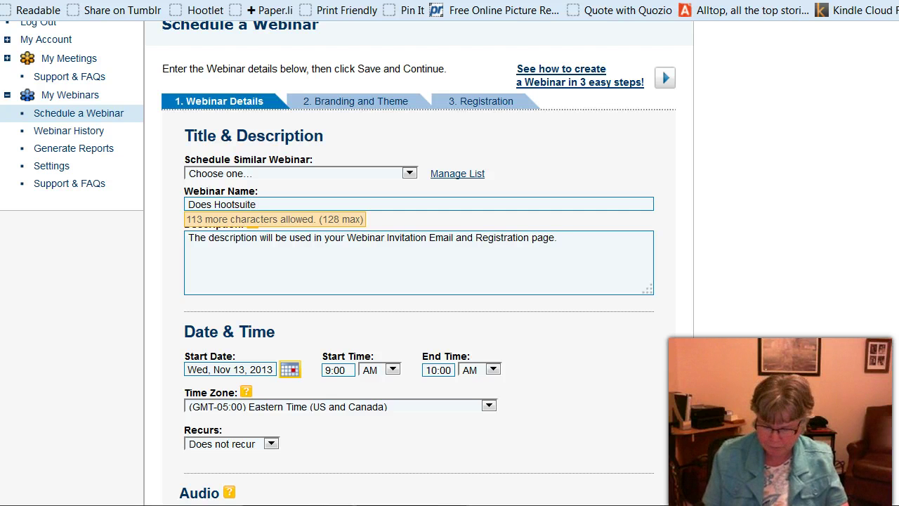
key("BackSpace")
key("BackSpace")
key("BackSpace")
key("BackSpace")
key("BackSpace")
key("BackSpace")
key("BackSpace")
key("BackSpace")
key("BackSpace")
key("BackSpace")
key("BackSpace")
key("BackSpace")
key("BackSpace")
key("BackSpace")
key("BackSpace")
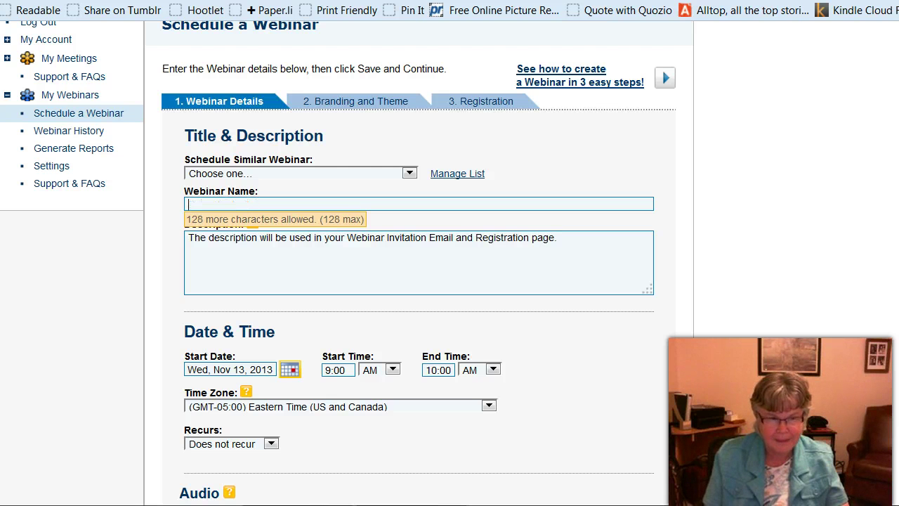
Step: Name the webinar "Hootsuite's Perfect Partner"
type("Hoot")
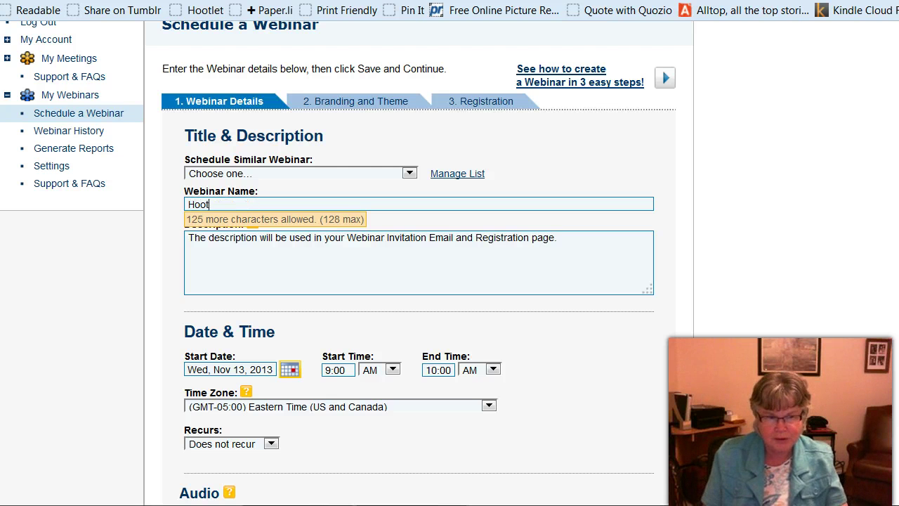
type("suite's")
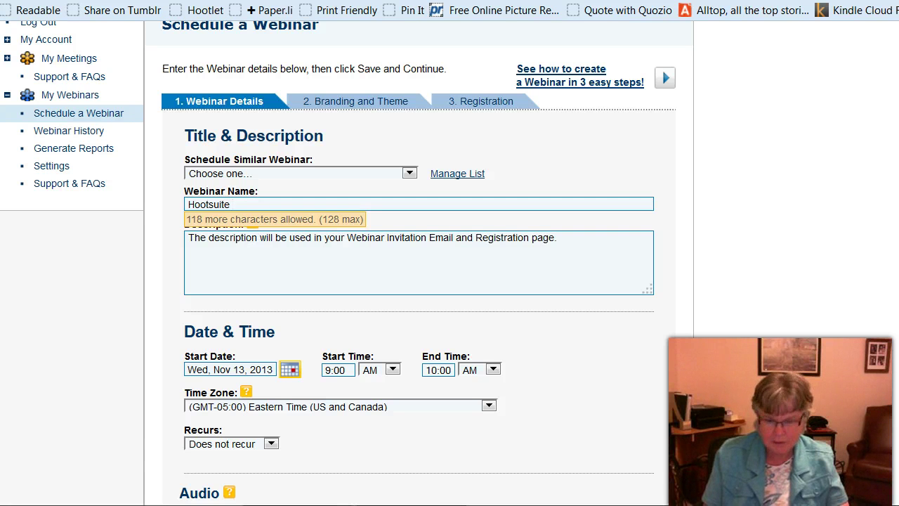
key("BackSpace")
type("'s ")
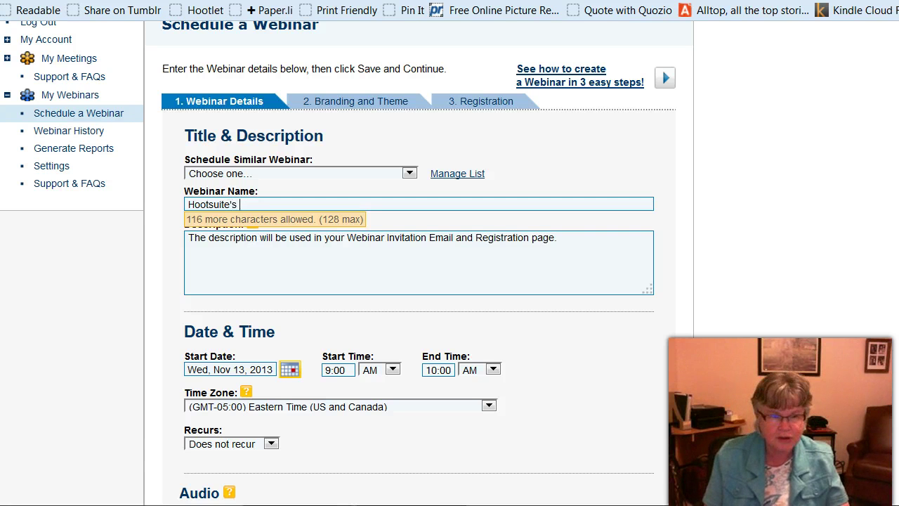
type("Perfe")
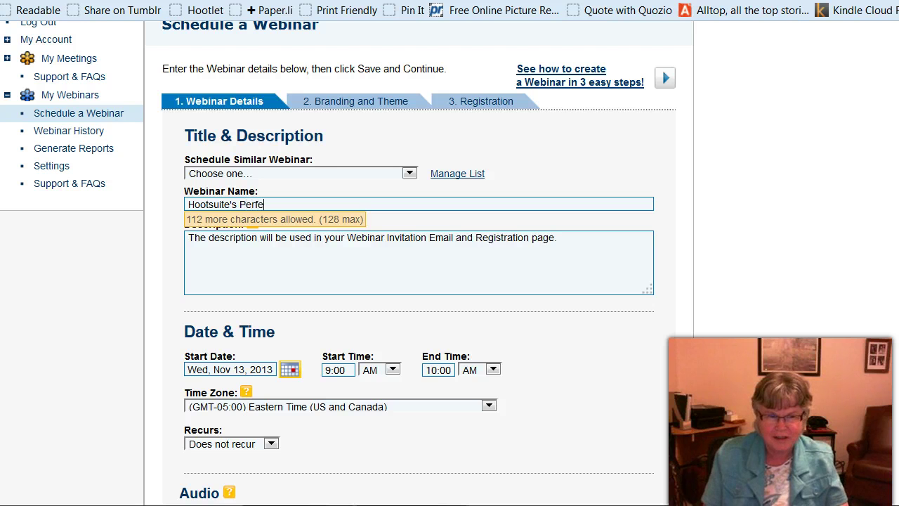
type("ct Pa")
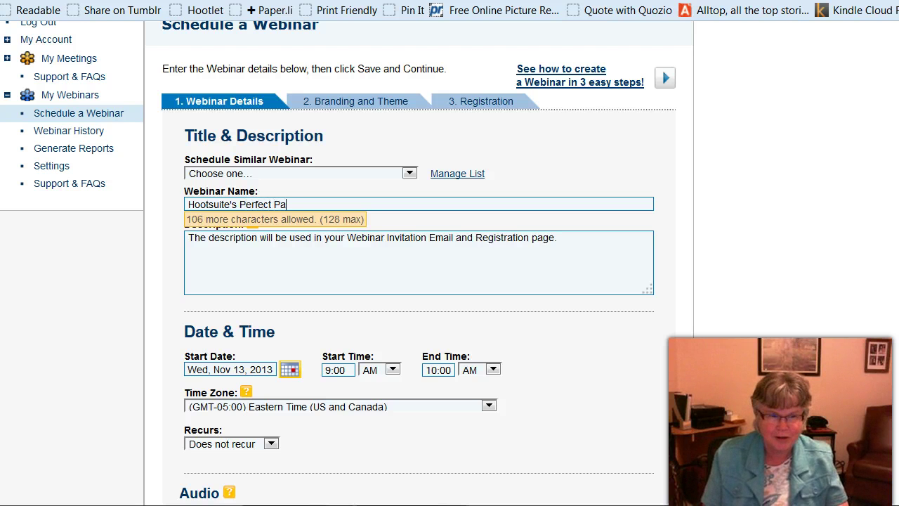
type("rtner")
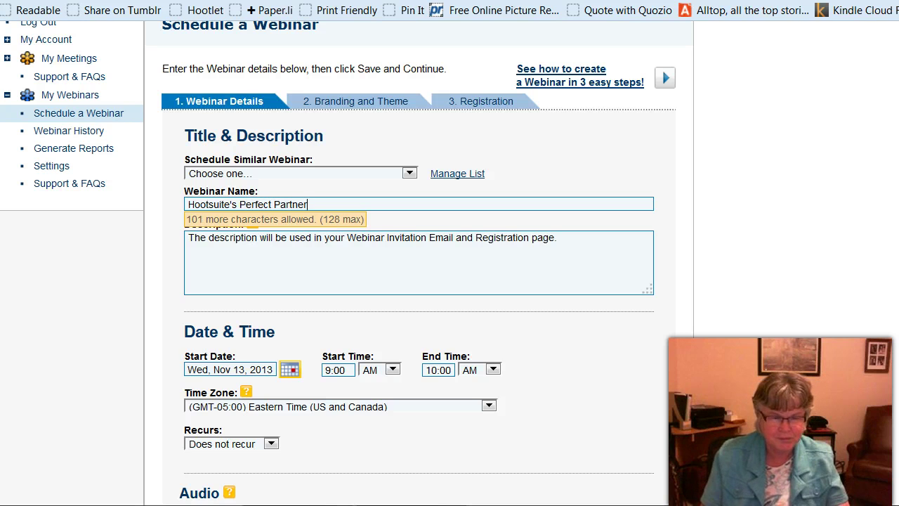
Step: Enter the webinar description "Hootsuite has found the perfect match and her name is ...."
left_click(188, 238)
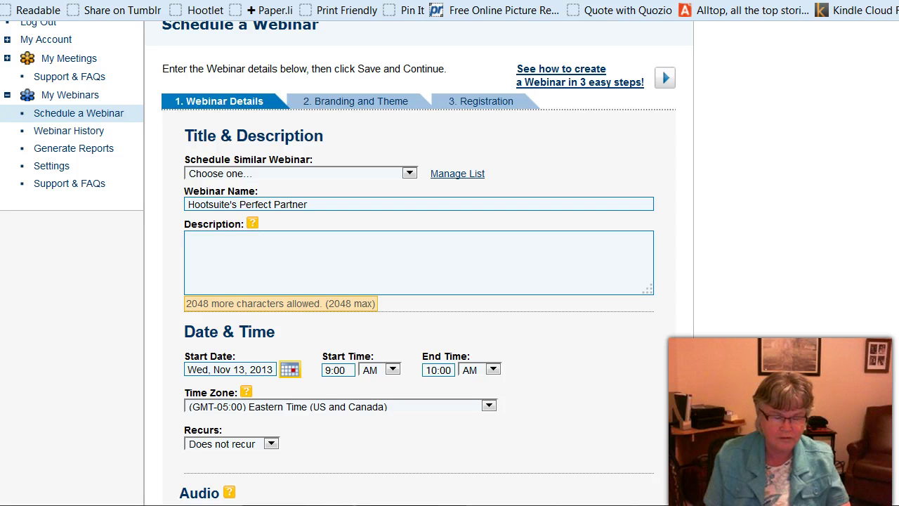
type("Hoots")
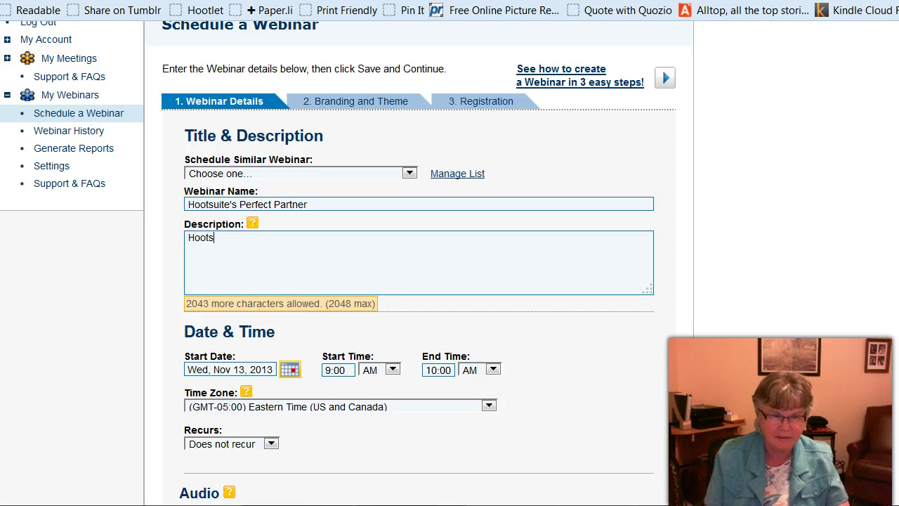
type("uite ")
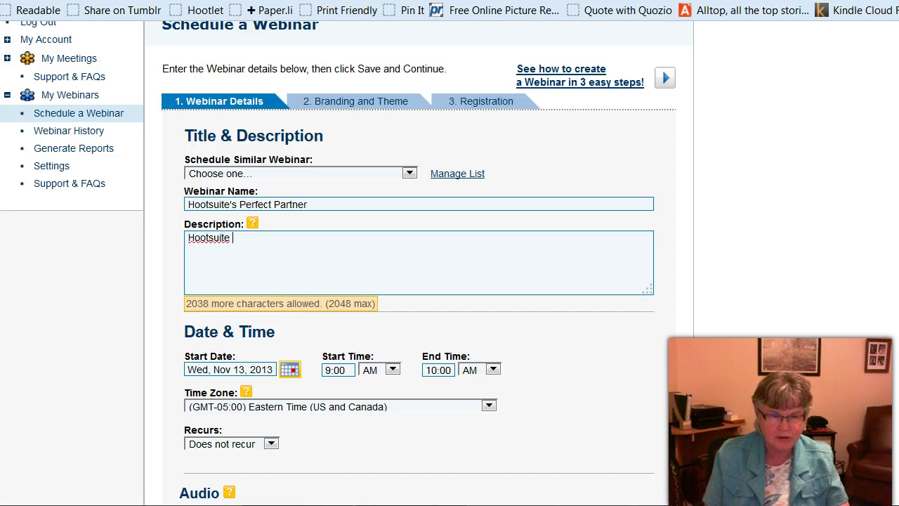
type("has found ")
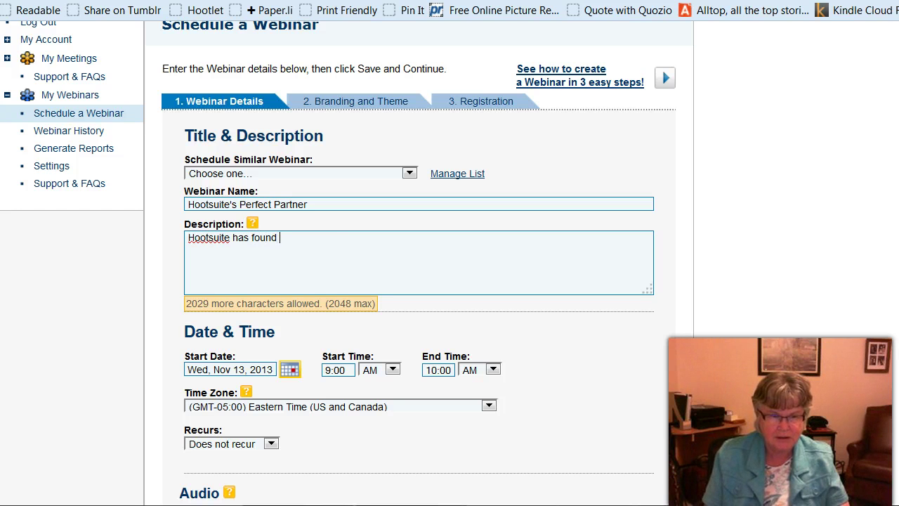
type("the perfe")
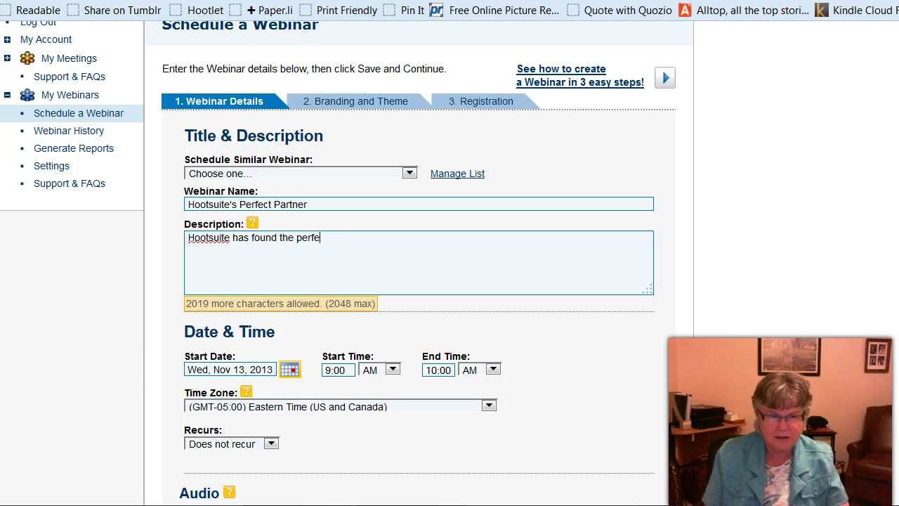
type("ct mat")
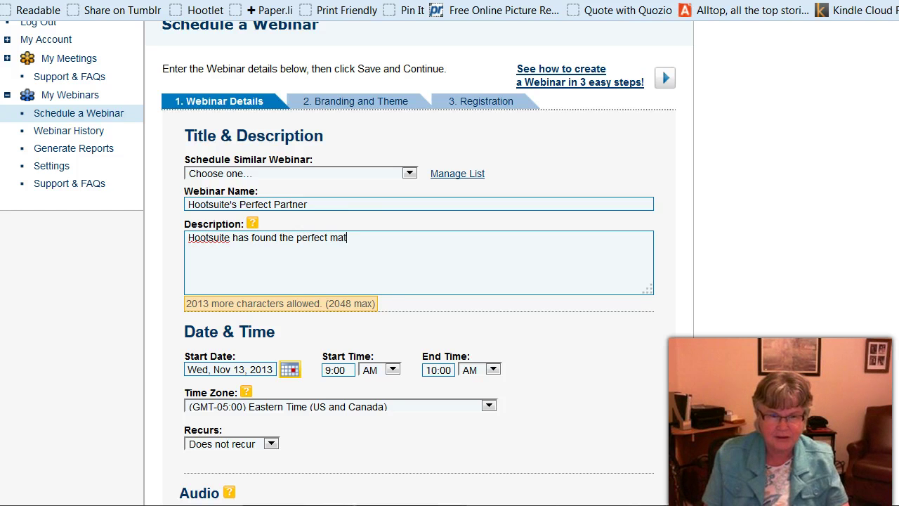
type("ch and her ")
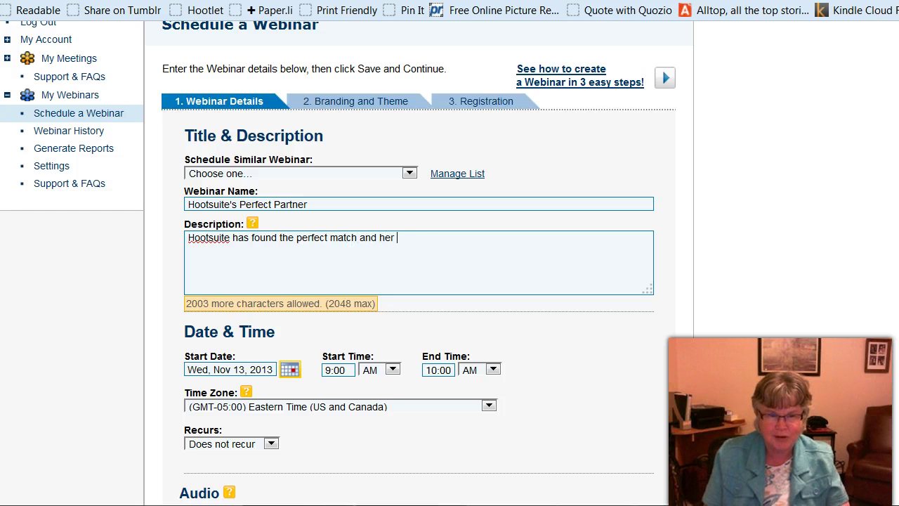
type("name is")
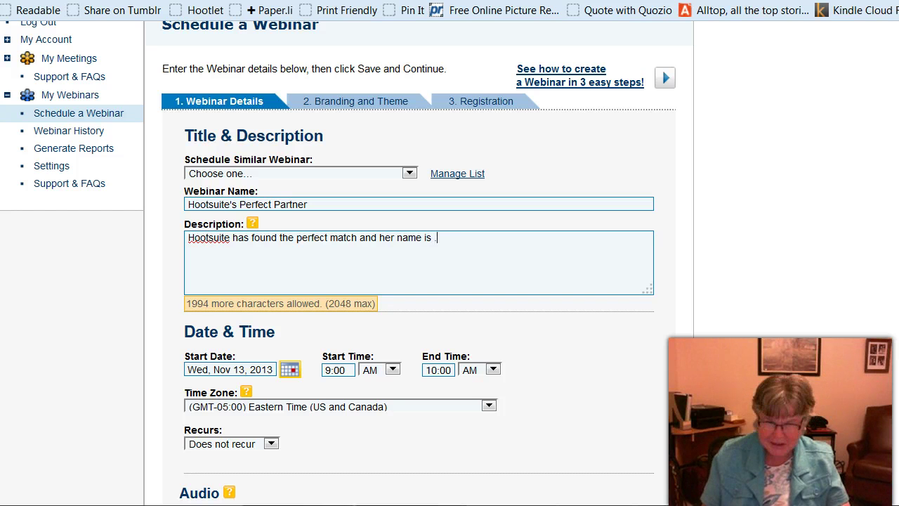
type(" ....")
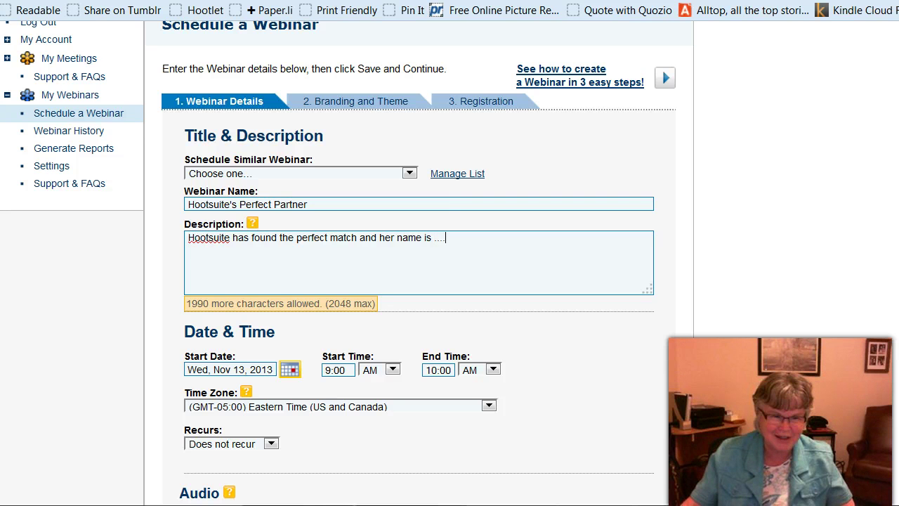
Step: Set the webinar's start date to Thursday, October 31, 2013
scroll(418, 260, "down", 2)
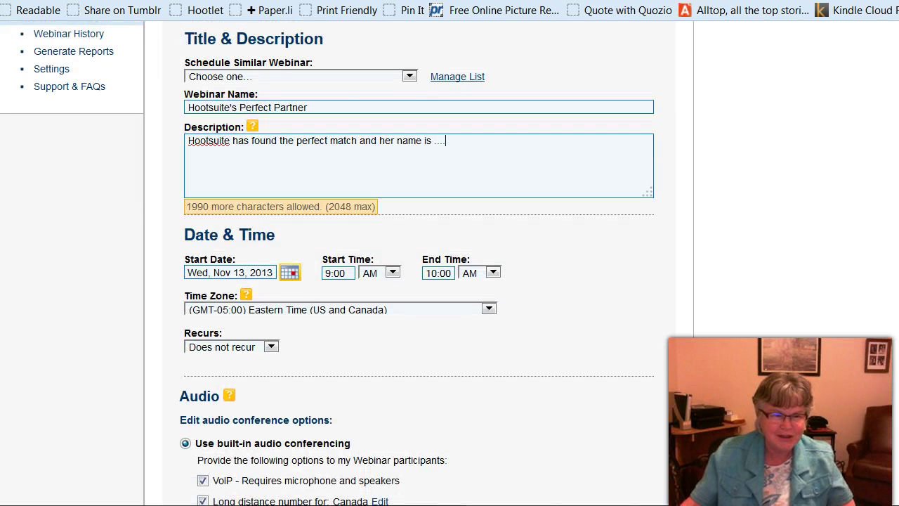
scroll(419, 260, "down", 2)
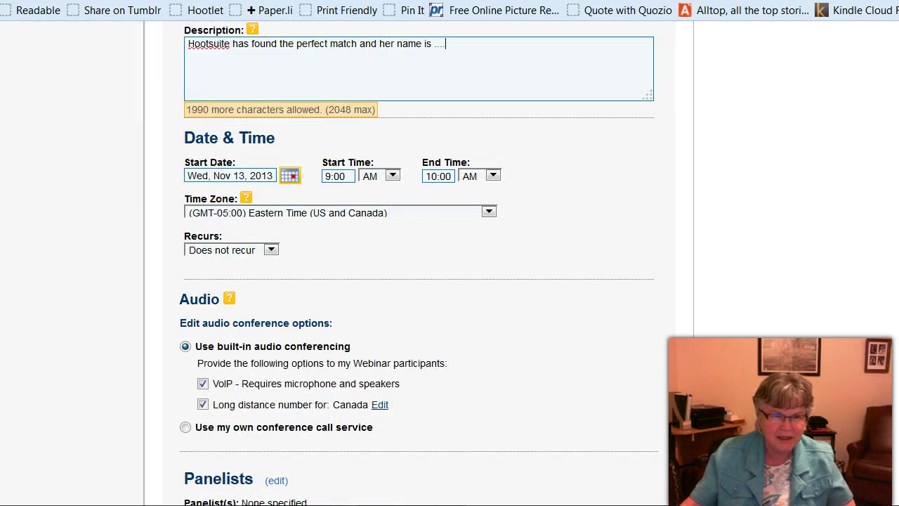
left_click(290, 176)
left_click(199, 202)
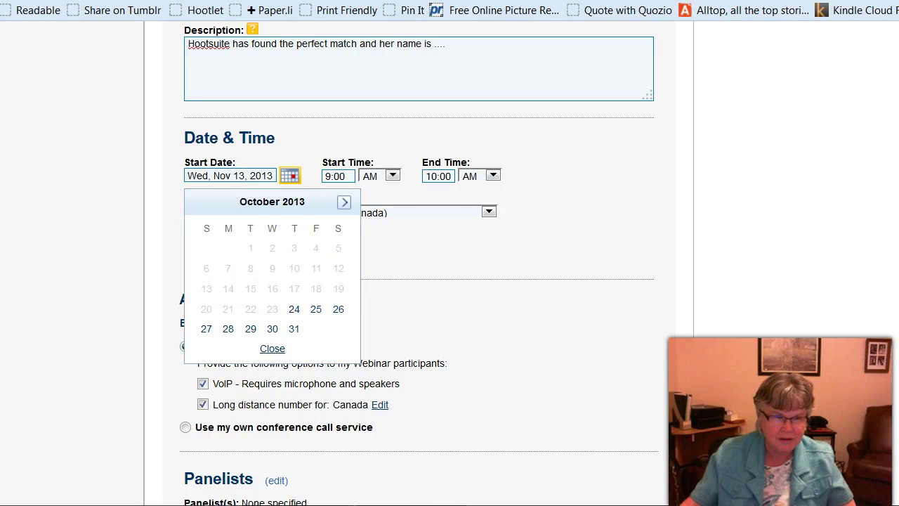
left_click(293, 329)
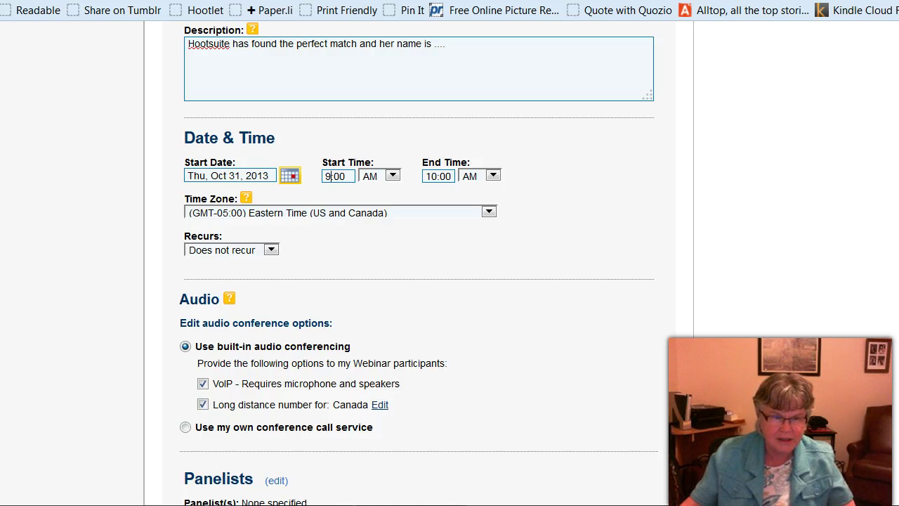
Step: Set the webinar's start time to 1:00 PM
left_click_drag(332, 176, 325, 176)
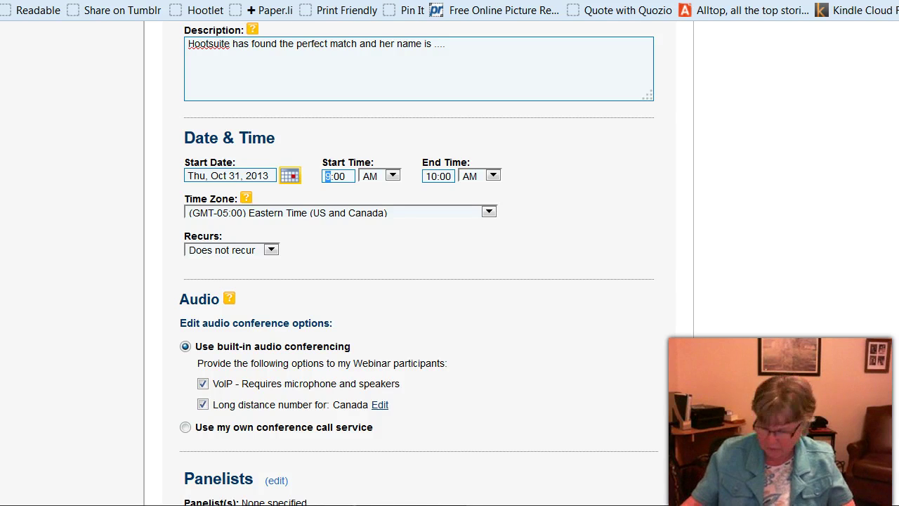
type("1")
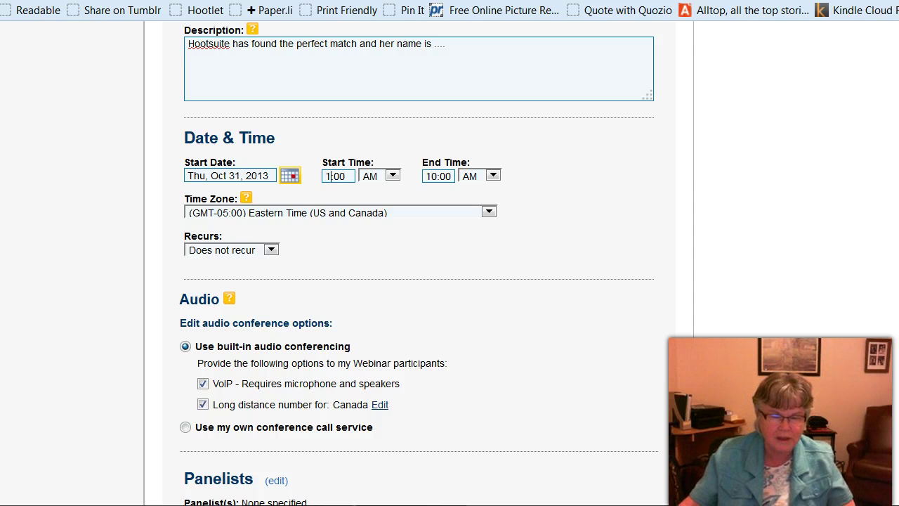
left_click(392, 175)
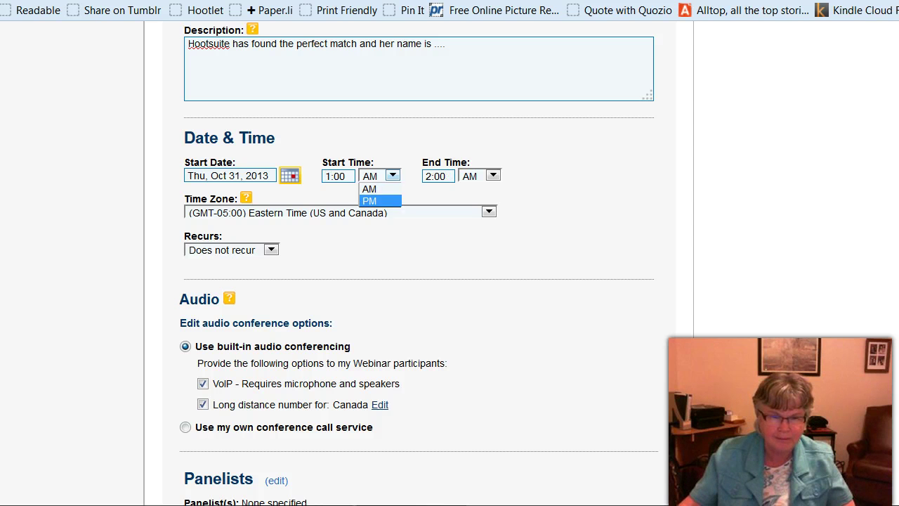
key("Return")
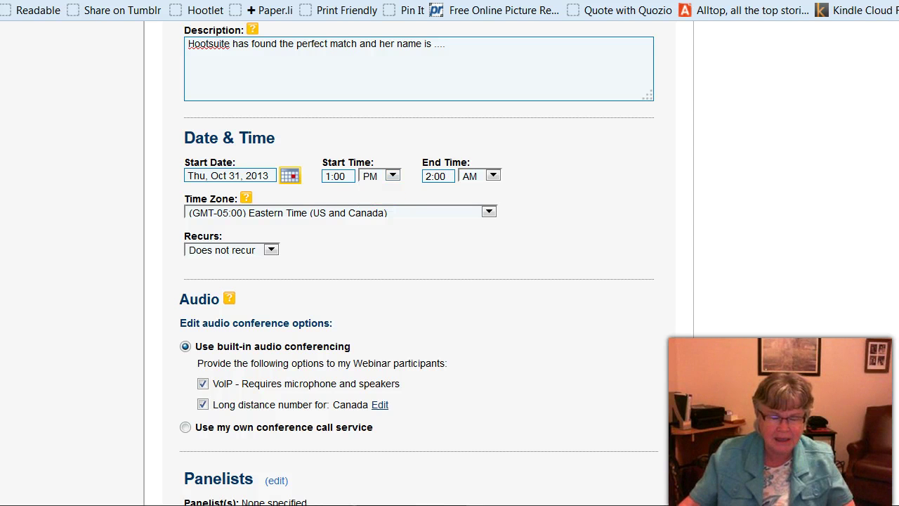
Step: Set the webinar's end time to 1:30 PM
key("Tab")
type("1:")
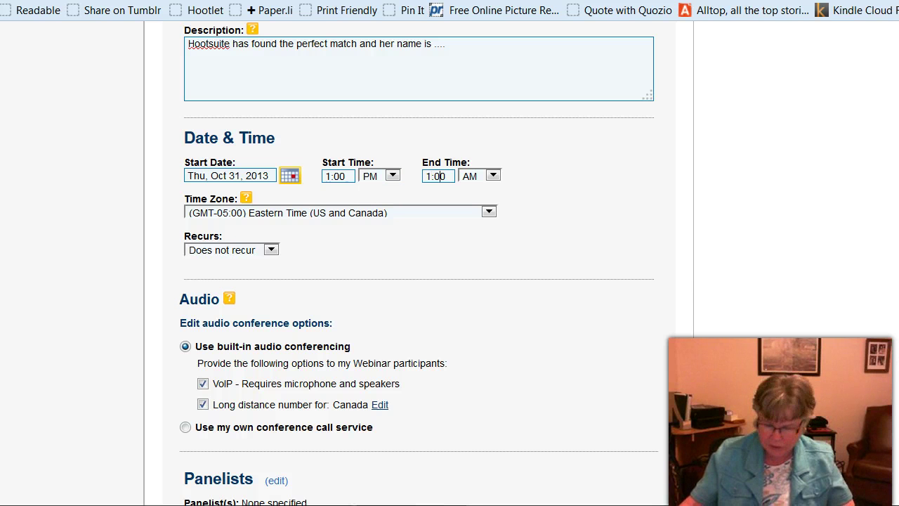
type("3")
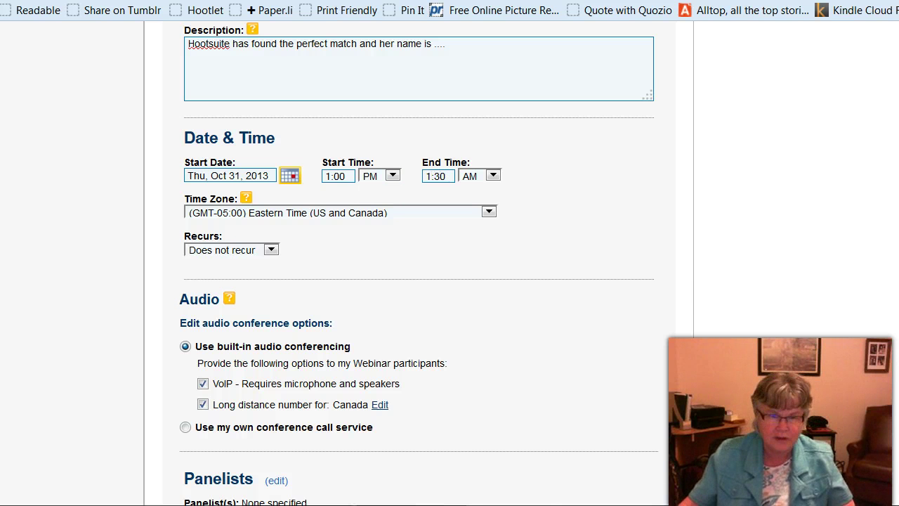
left_click(493, 175)
key("Down")
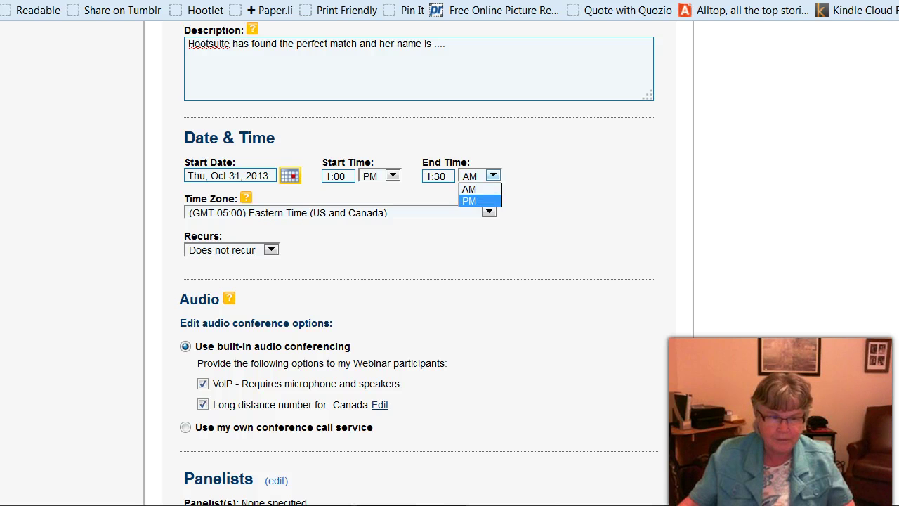
key("Return")
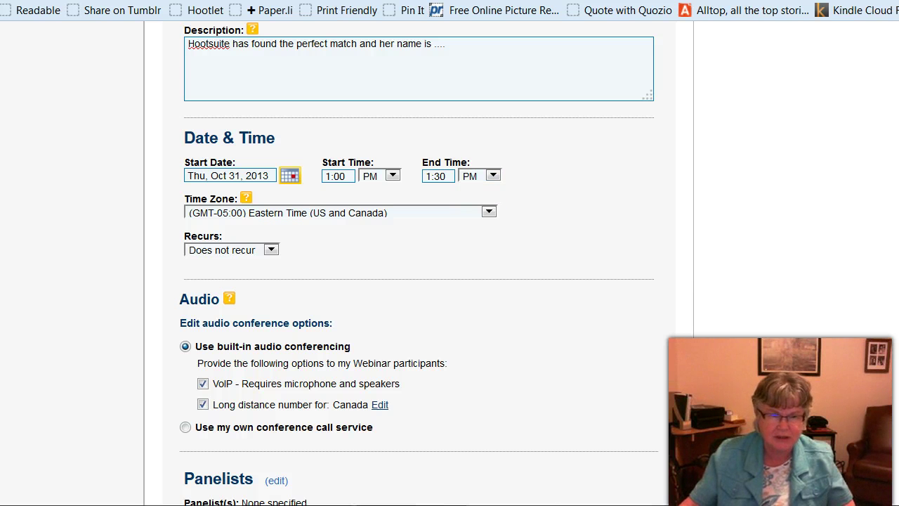
Step: Set the webinar's recurrence to Does not recur
scroll(334, 263, "down", 3)
scroll(334, 263, "up", 1)
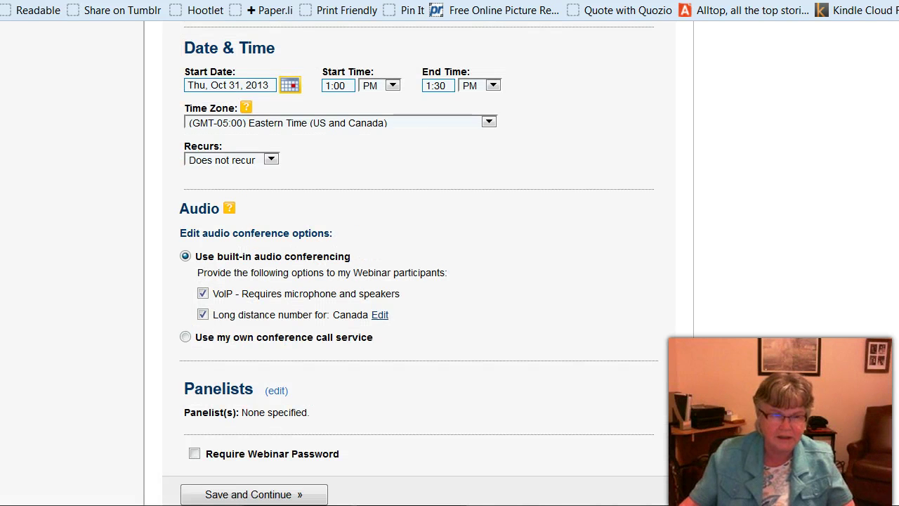
left_click(271, 159)
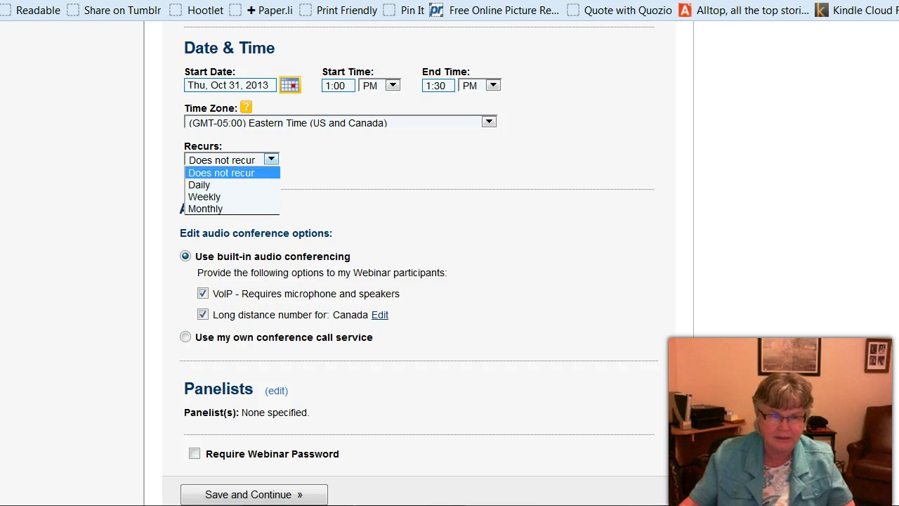
left_click(221, 172)
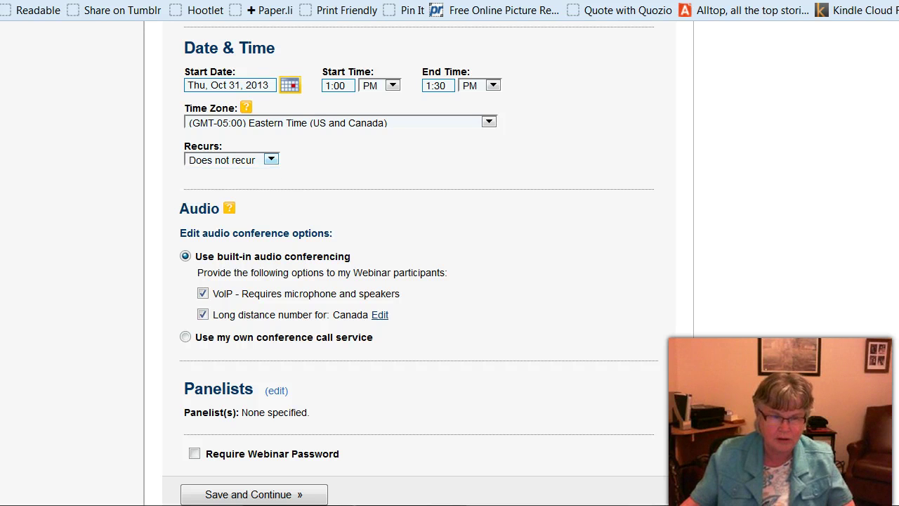
Step: Add the United States and United Kingdom to the webinar's long distance numbers and save the country selection
scroll(419, 281, "down", 3)
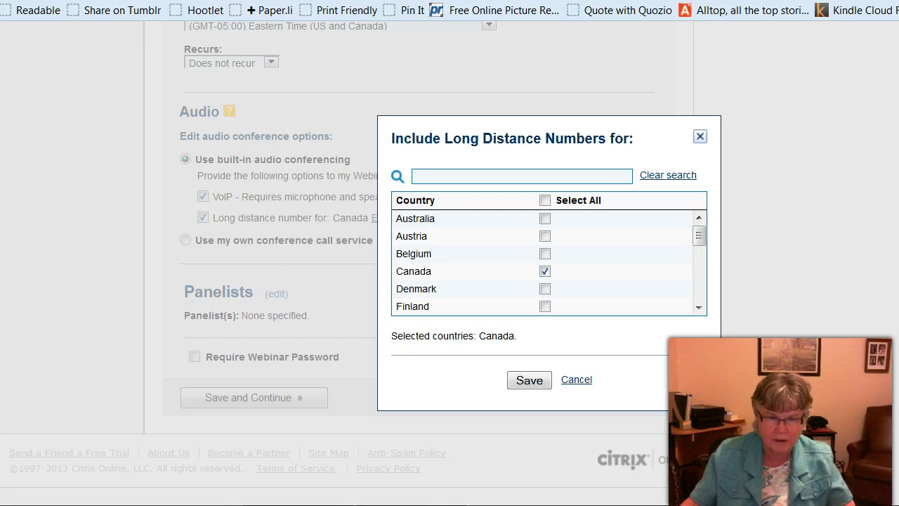
scroll(547, 262, "down", 5)
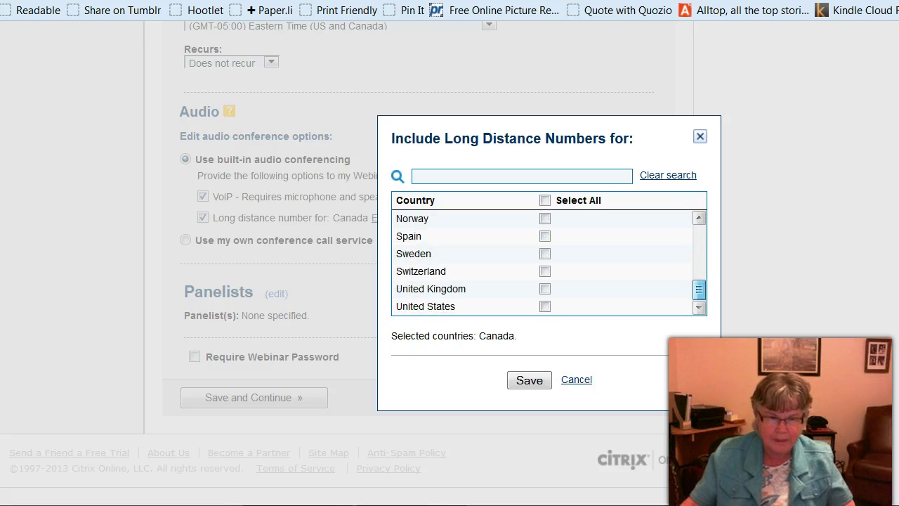
left_click(544, 306)
left_click(544, 289)
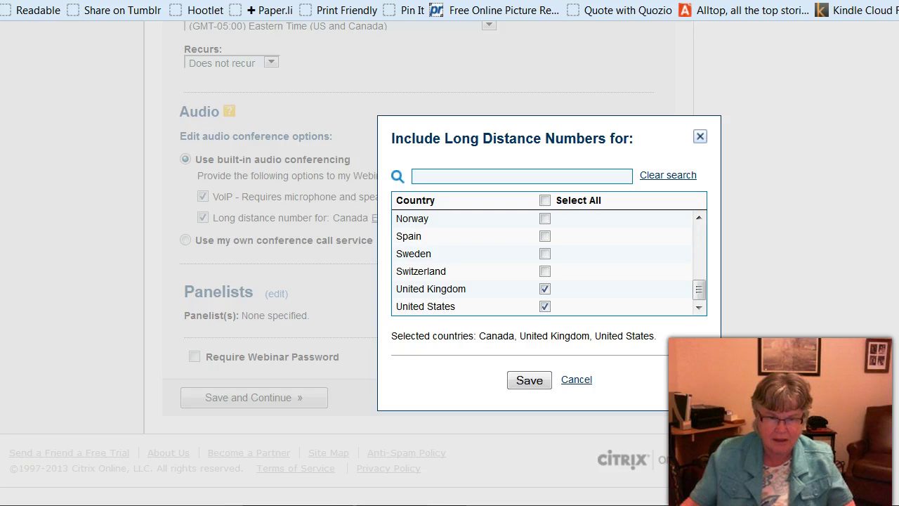
left_click(528, 379)
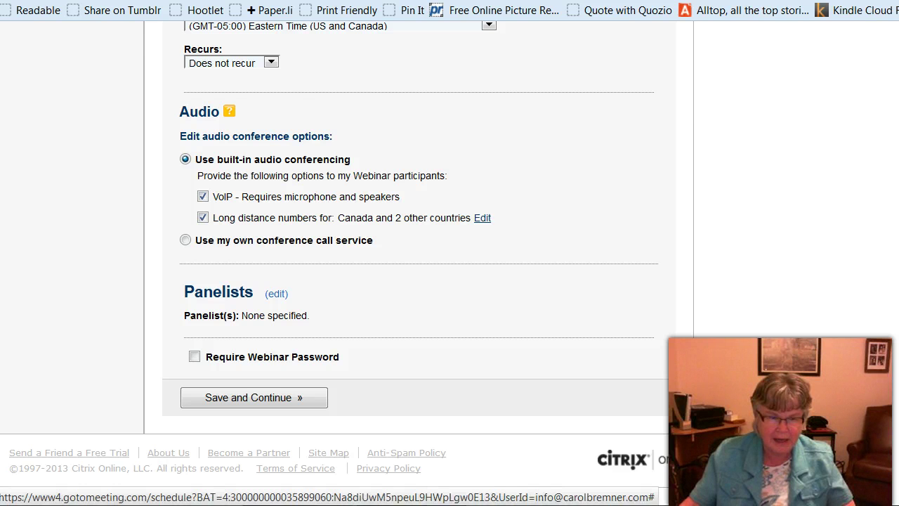
Step: Open the panelist entry fields, leave them blank, and save the webinar details to continue to branding
scroll(418, 263, "up", 6)
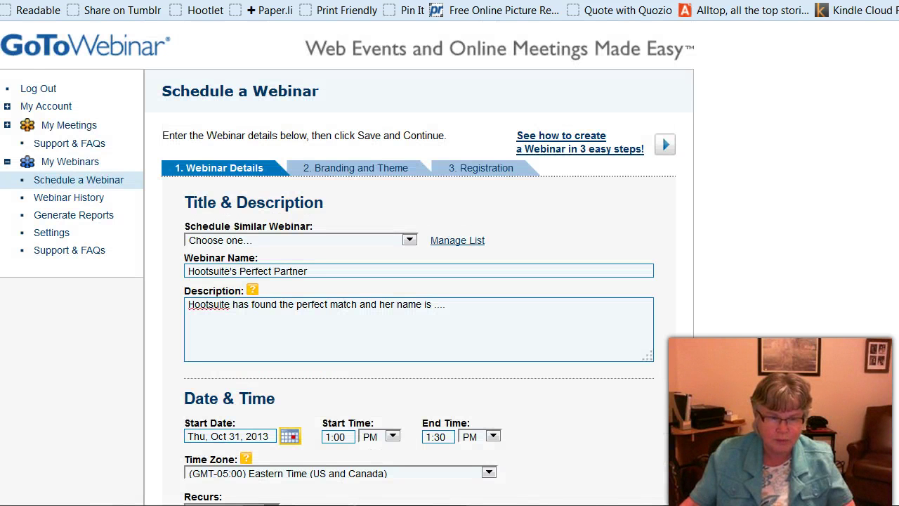
scroll(418, 263, "down", 3)
scroll(418, 262, "down", 3)
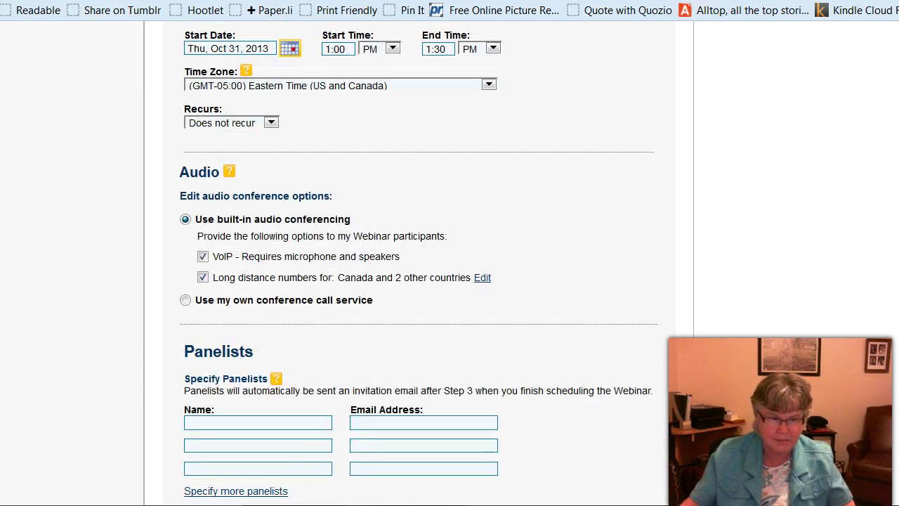
scroll(421, 281, "down", 1)
scroll(421, 281, "down", 2)
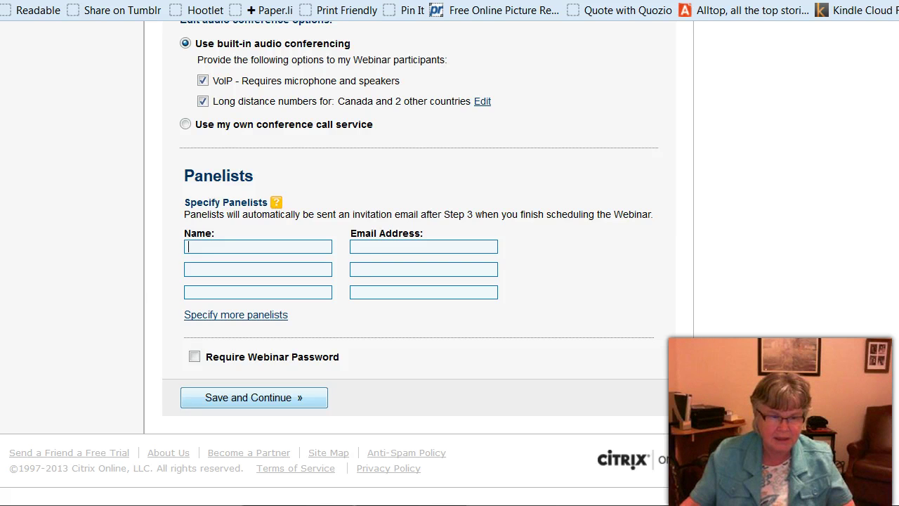
left_click(254, 397)
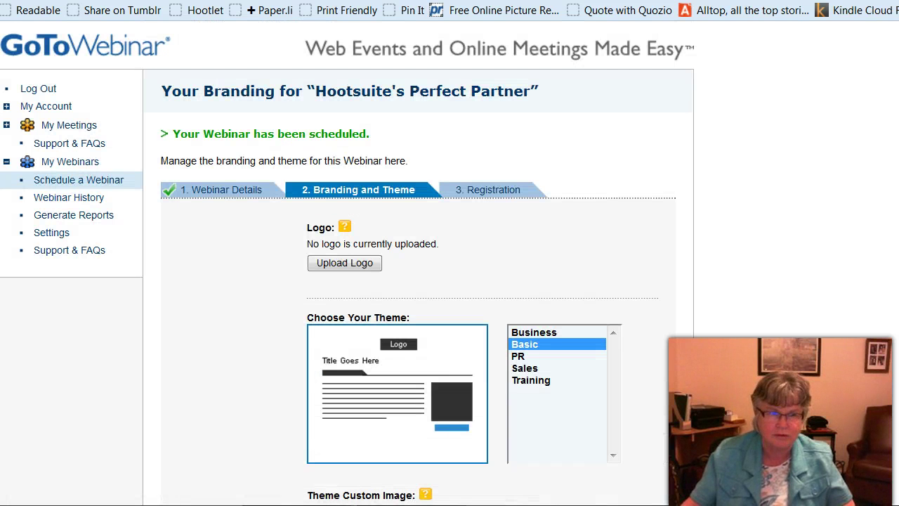
Step: Preview the Business, PR, Sales and Training themes and choose Business as the webinar's theme
scroll(347, 263, "down", 1)
scroll(347, 263, "down", 2)
scroll(347, 262, "up", 3)
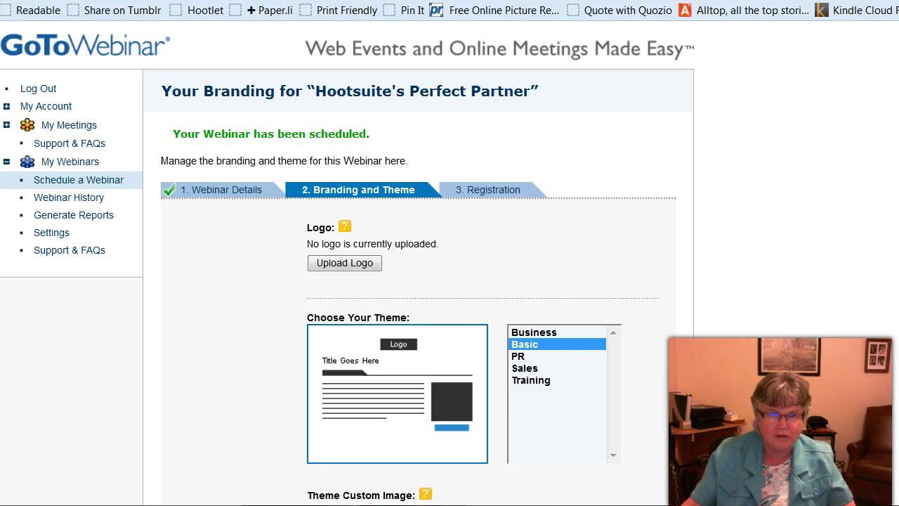
scroll(347, 259, "down", 3)
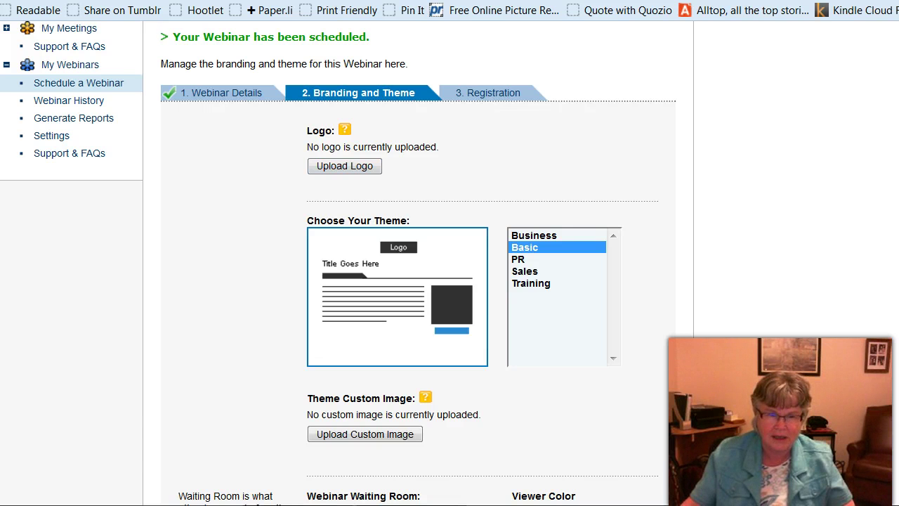
scroll(344, 166, "down", 1)
scroll(337, 260, "down", 3)
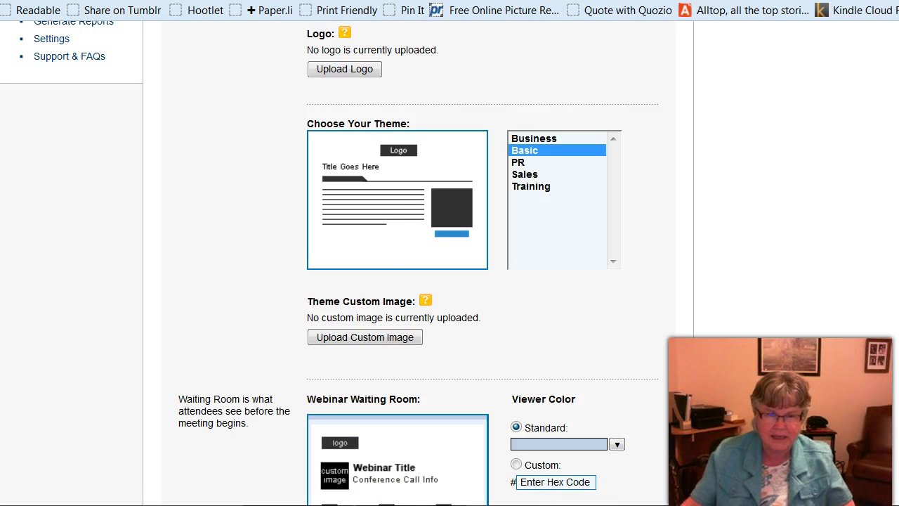
left_click(534, 138)
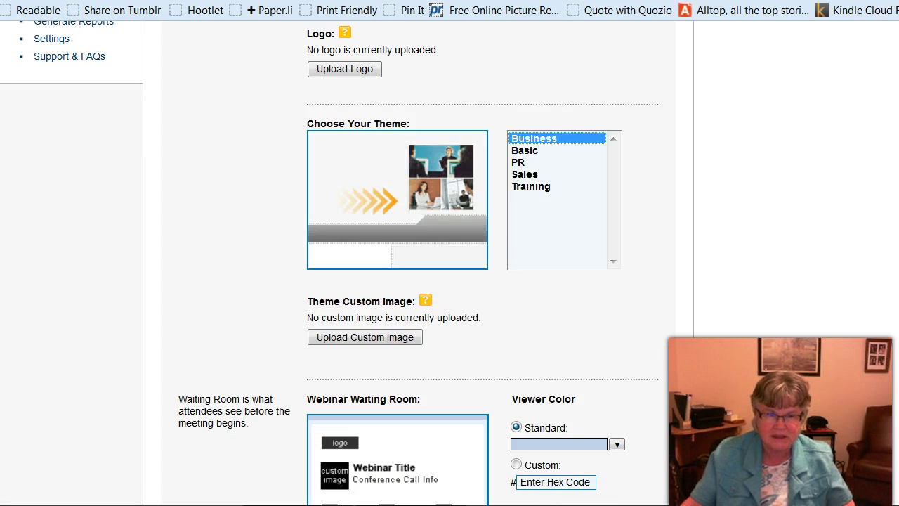
left_click(519, 162)
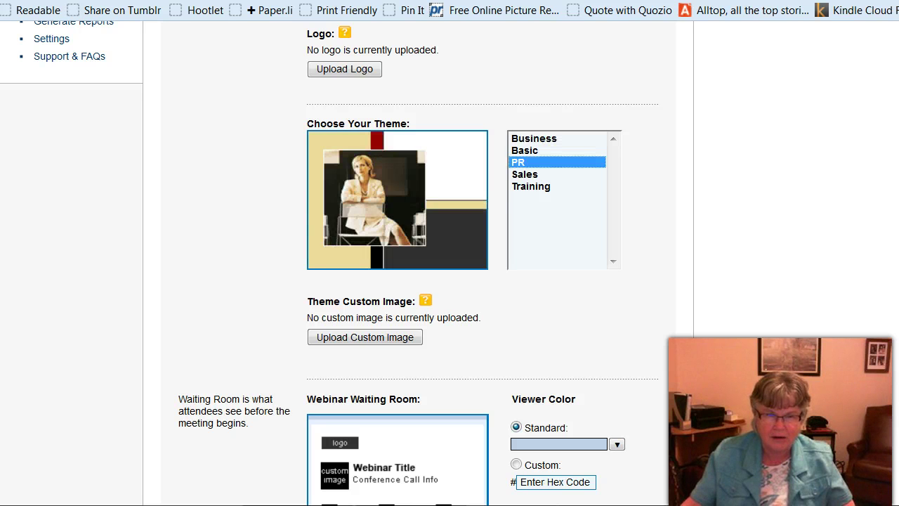
left_click(525, 174)
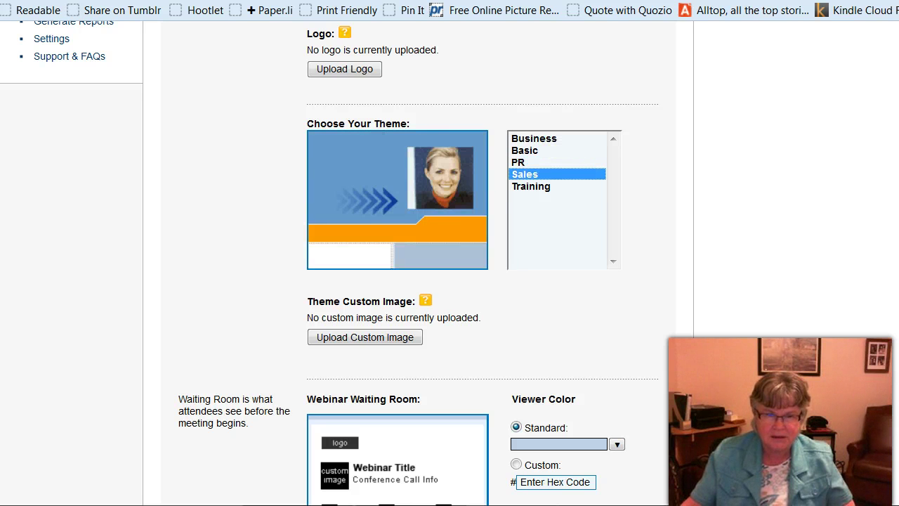
left_click(531, 186)
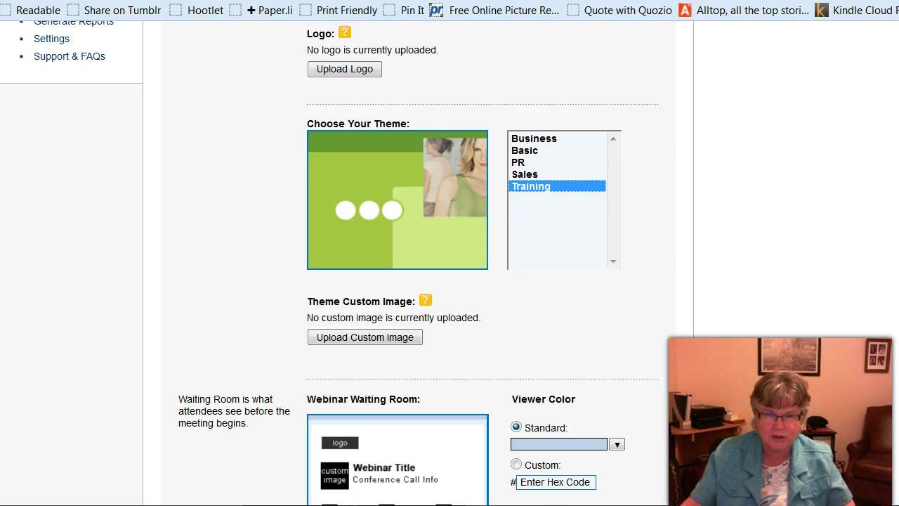
left_click(533, 138)
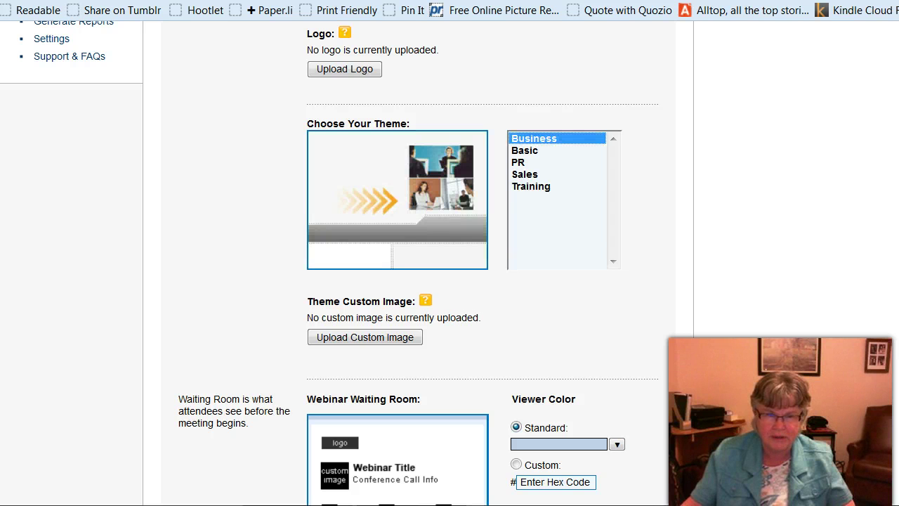
Step: Set the waiting room's standard viewer color to the golden tan swatch
scroll(417, 267, "down", 3)
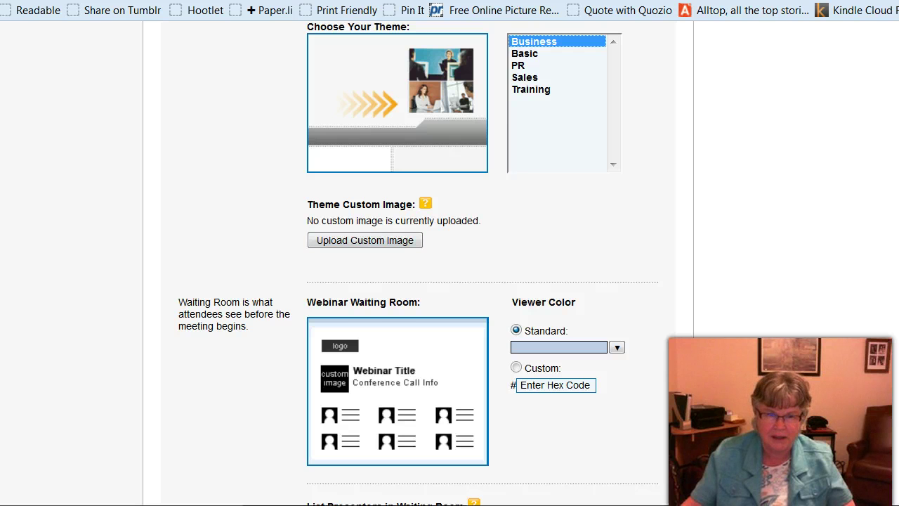
scroll(413, 263, "down", 3)
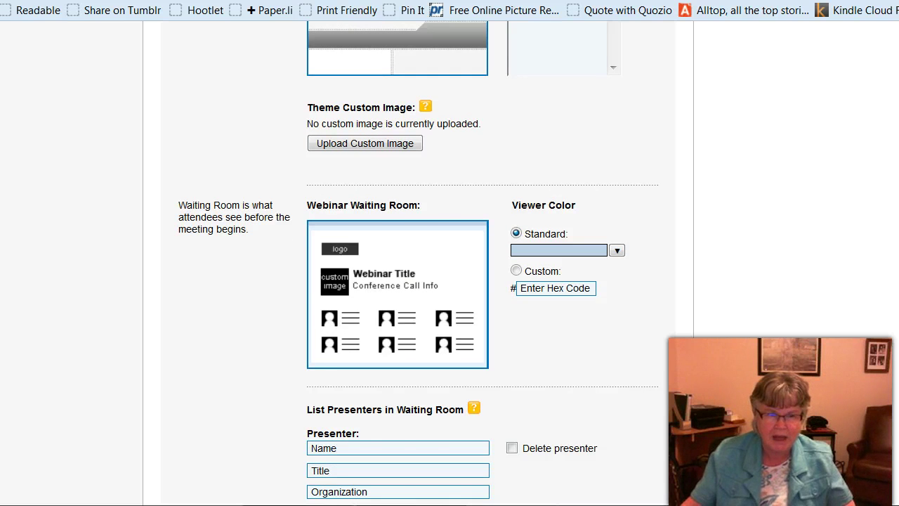
scroll(414, 263, "down", 3)
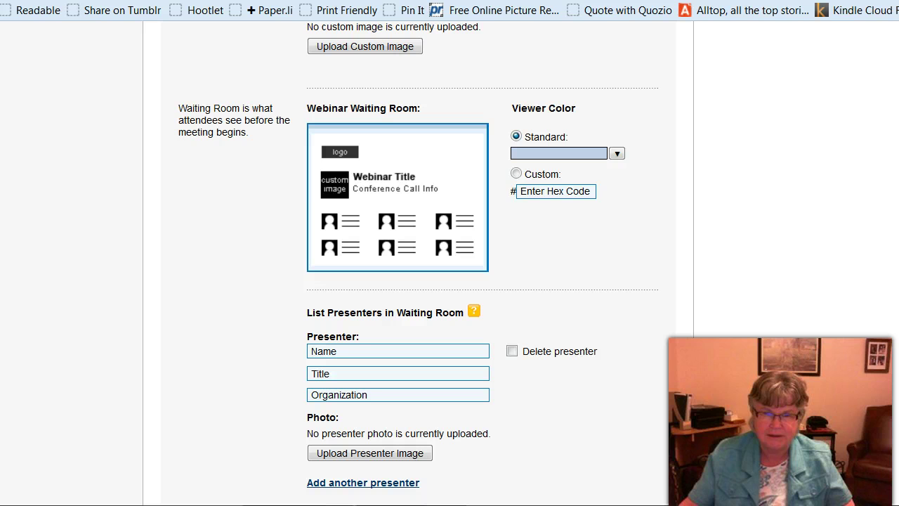
left_click(617, 154)
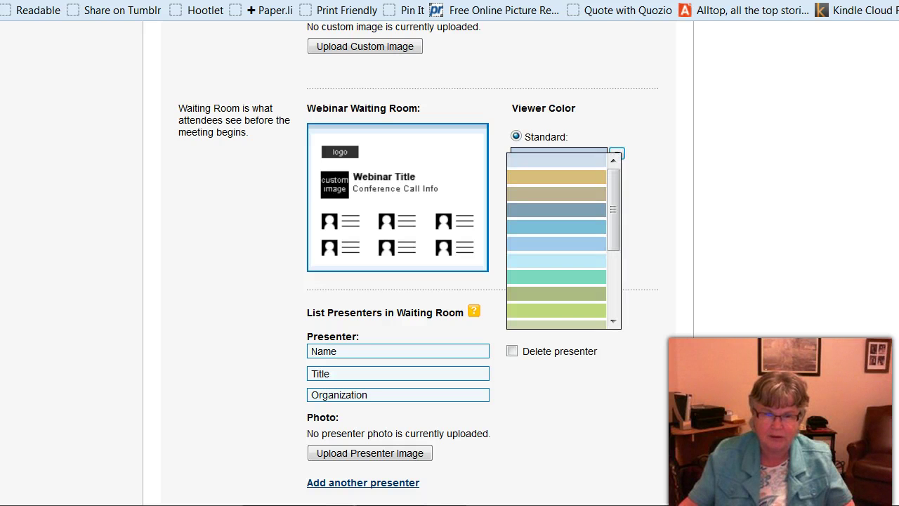
left_click(556, 177)
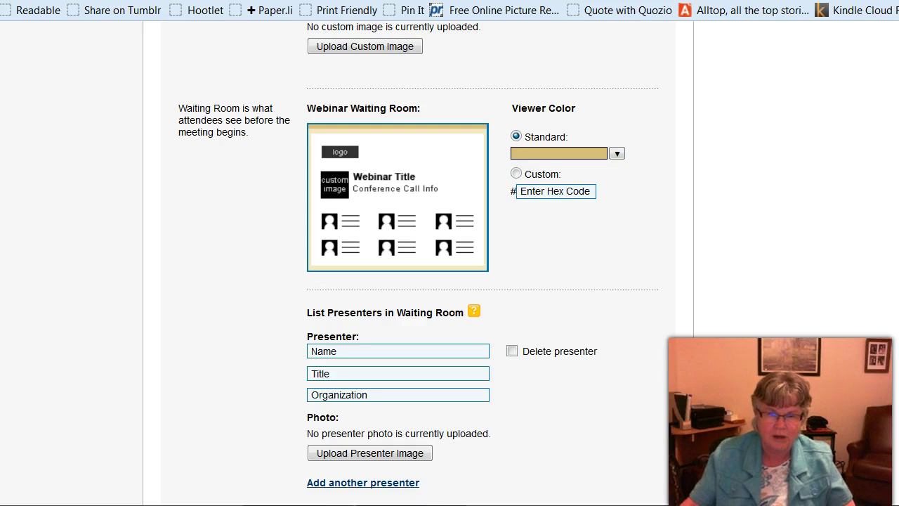
Step: Enter the presenter's full name in the waiting room presenter list
scroll(414, 281, "down", 3)
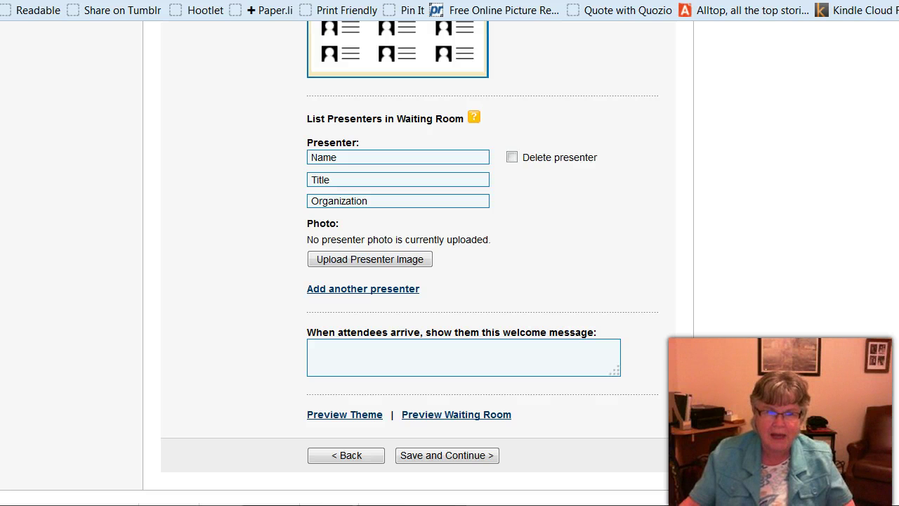
left_click(312, 157)
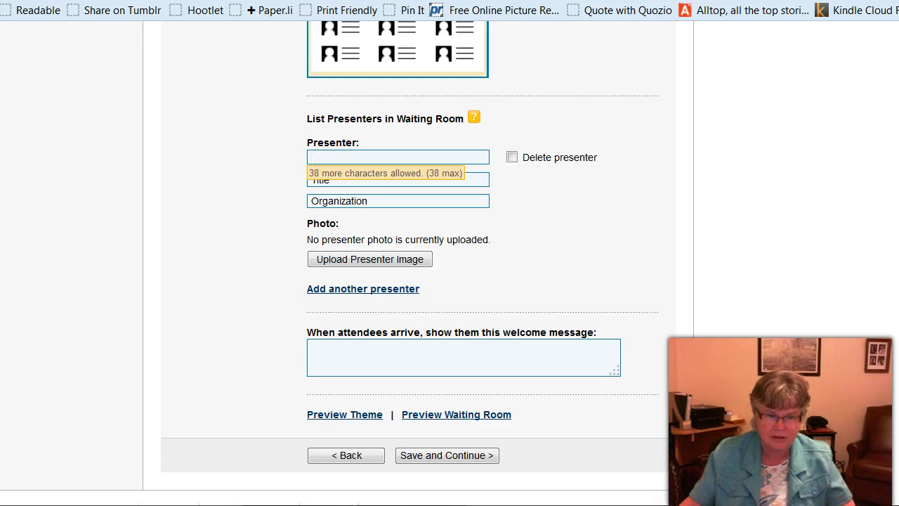
type("Ca")
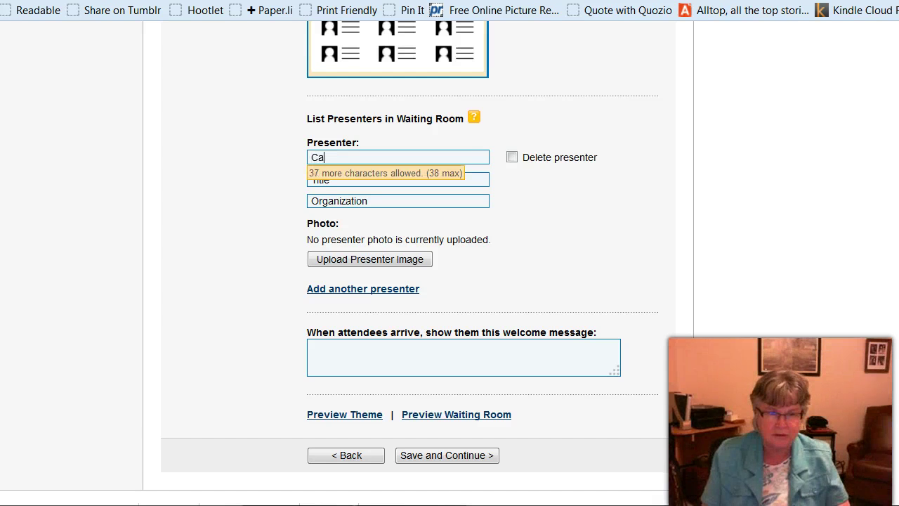
type("rol Br")
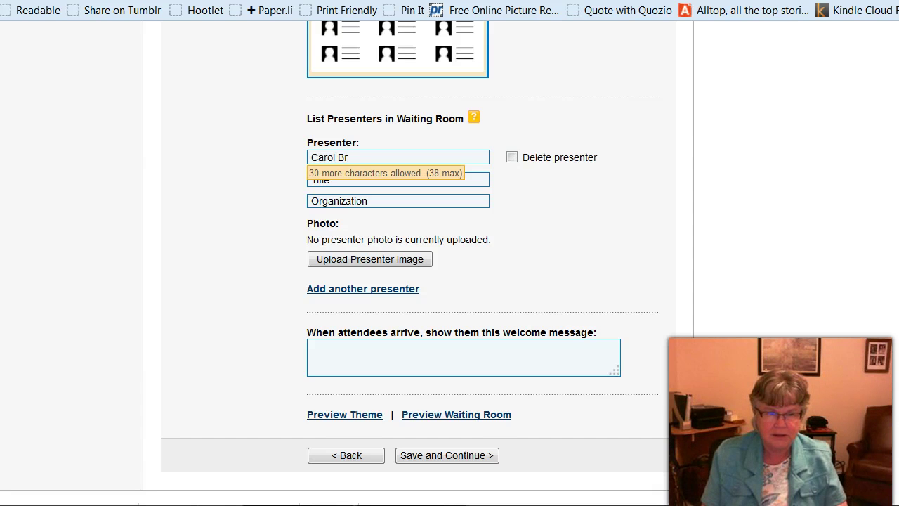
type("emner")
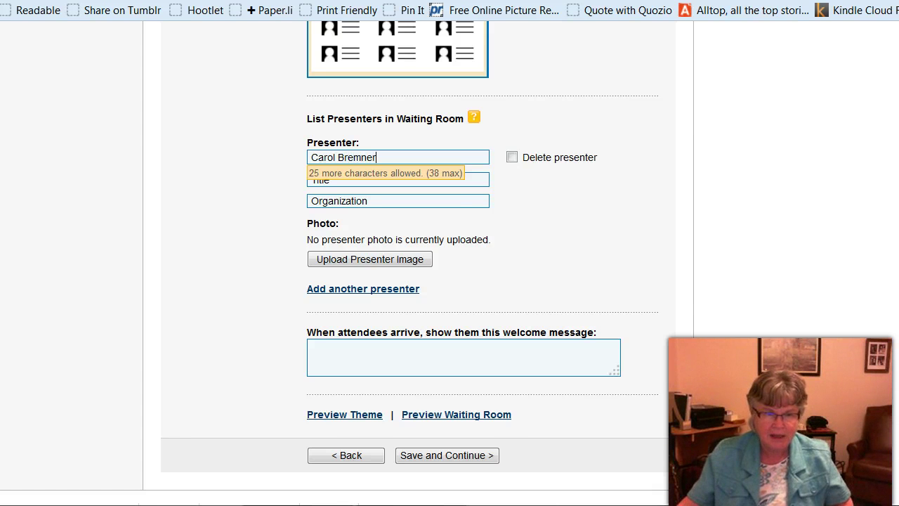
Step: Set the presenter's organization to "Online Success", leaving the title unfilled
left_click(312, 201)
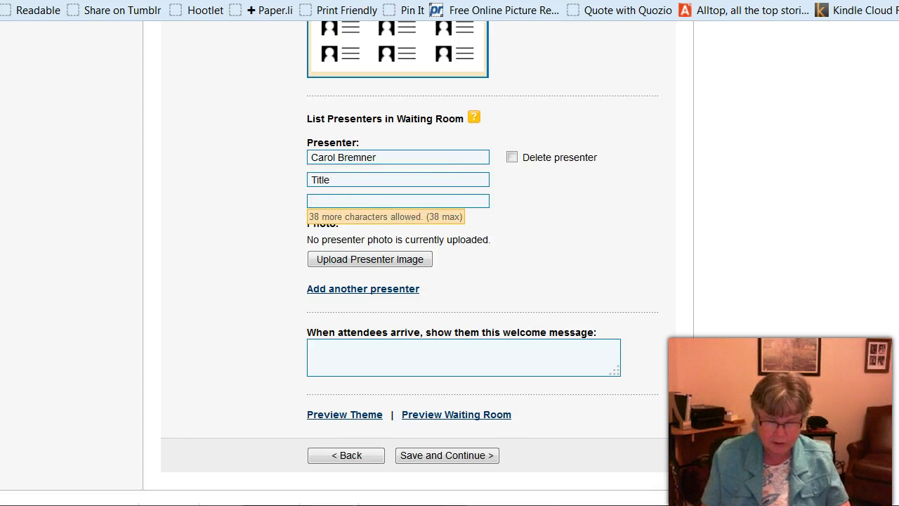
type("Online")
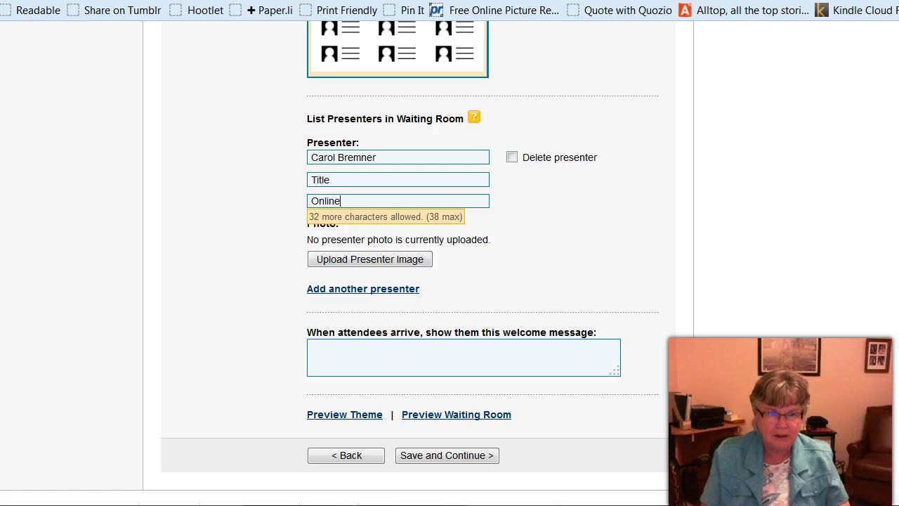
type(" Succ")
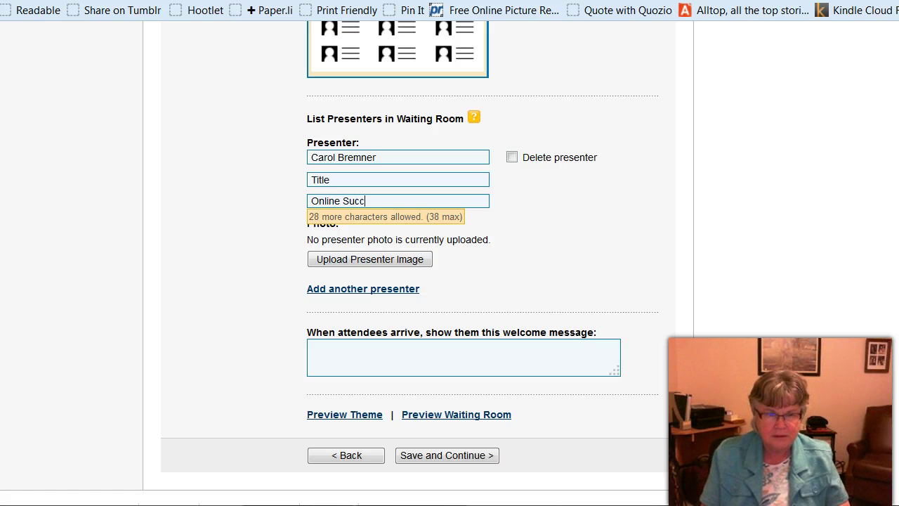
type("ess")
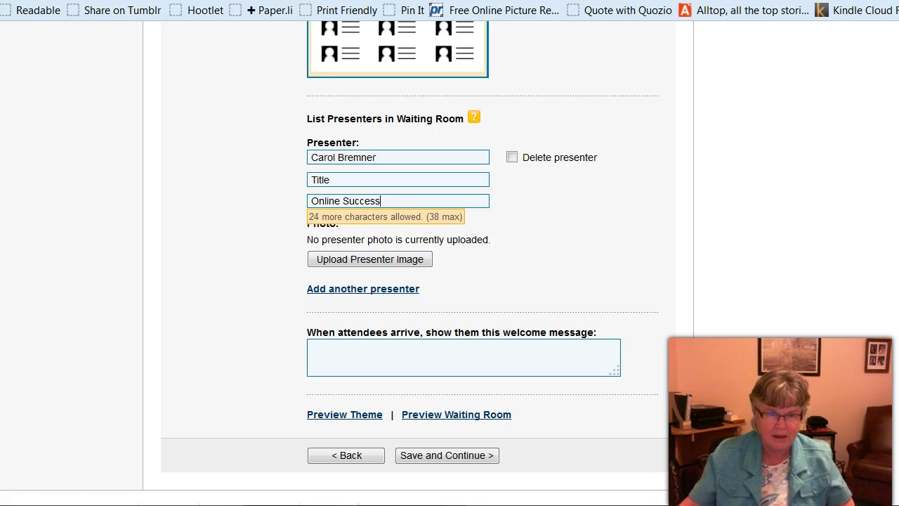
key("Tab")
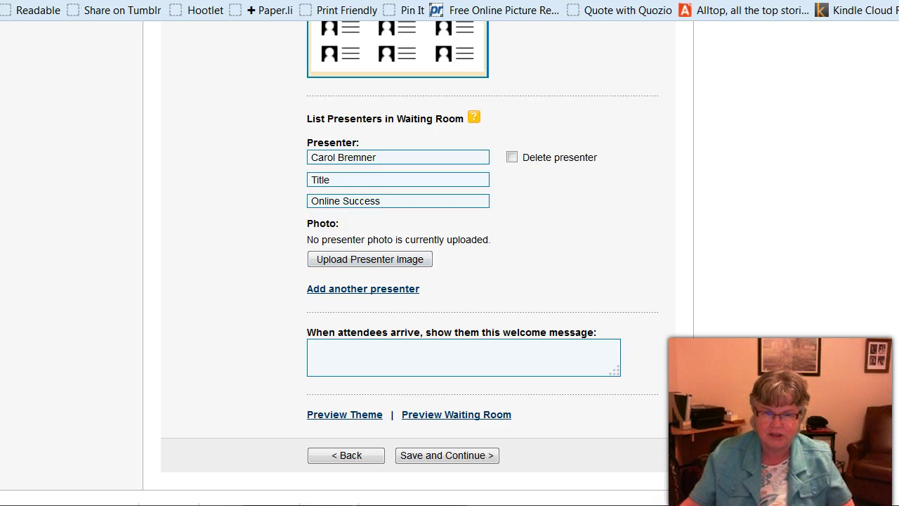
scroll(450, 281, "down", 2)
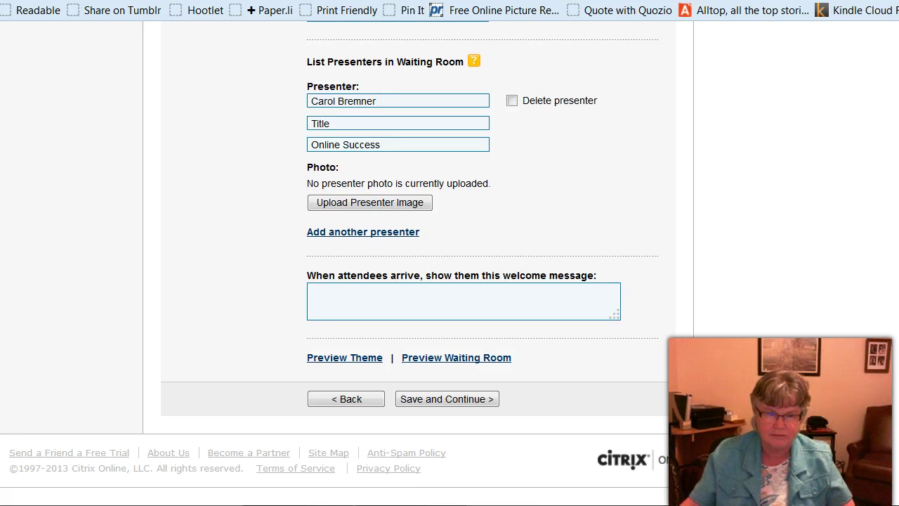
Step: Enter the waiting room welcome message "Guess who Hootsuite has been seeing? Find out soon!"
left_click(311, 290)
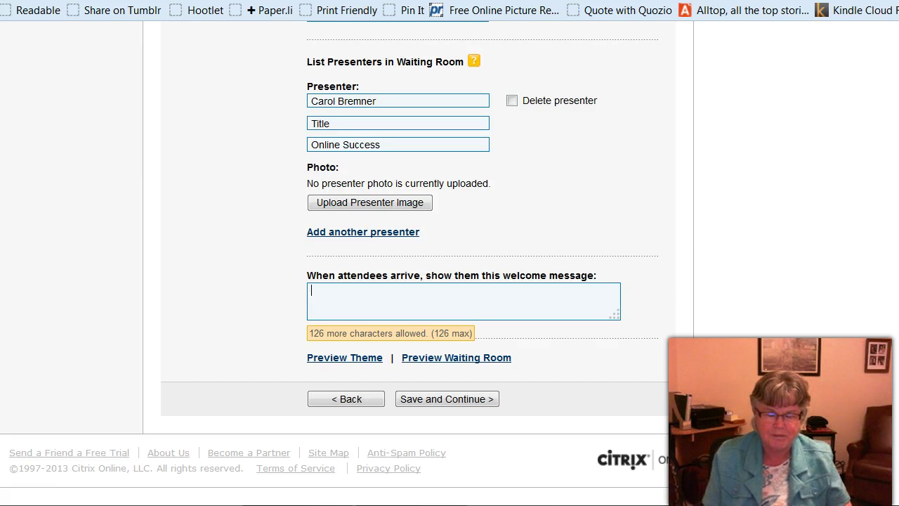
type("G")
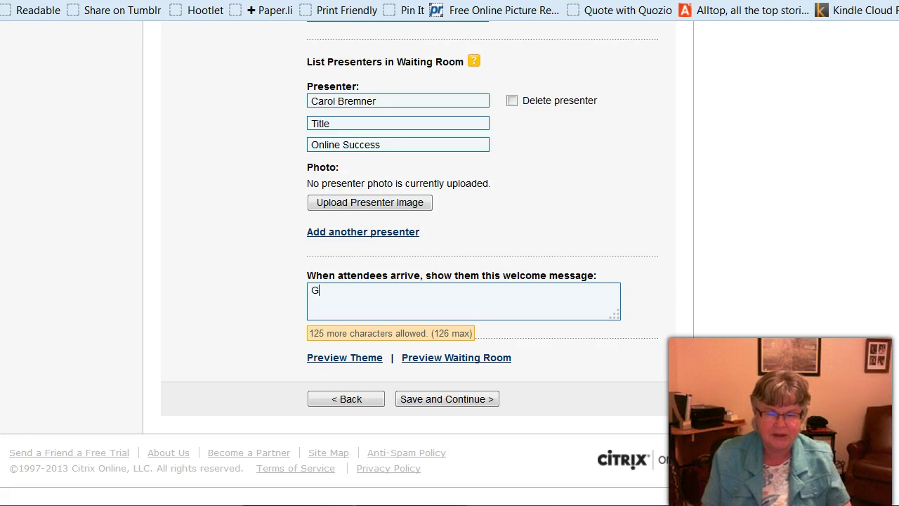
type("uess wh")
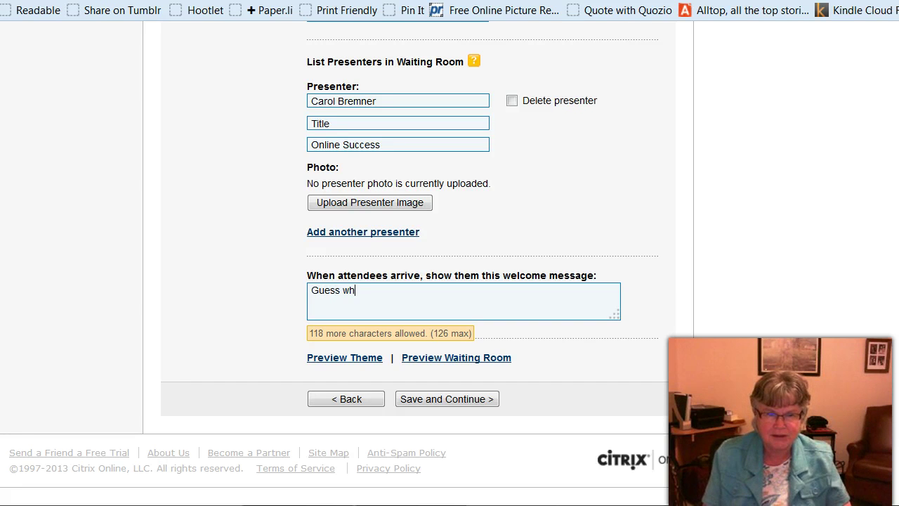
type("o Hoot")
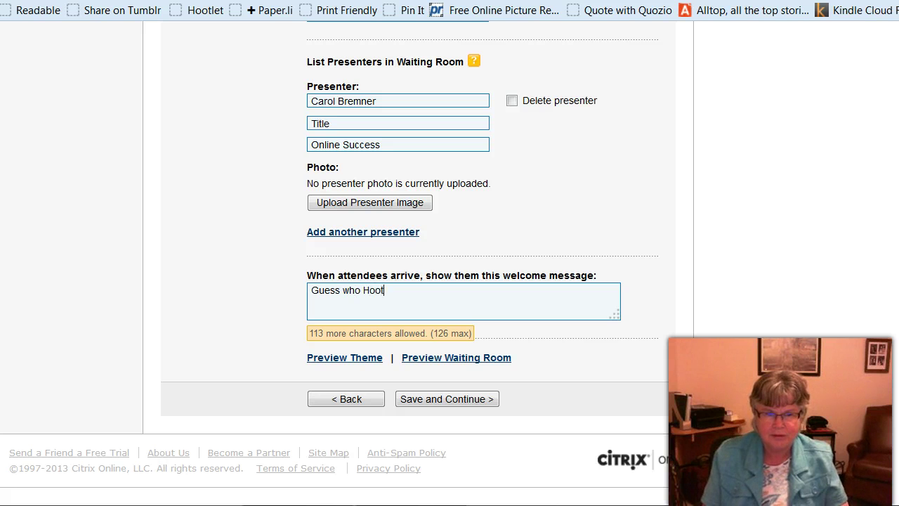
type("suite has")
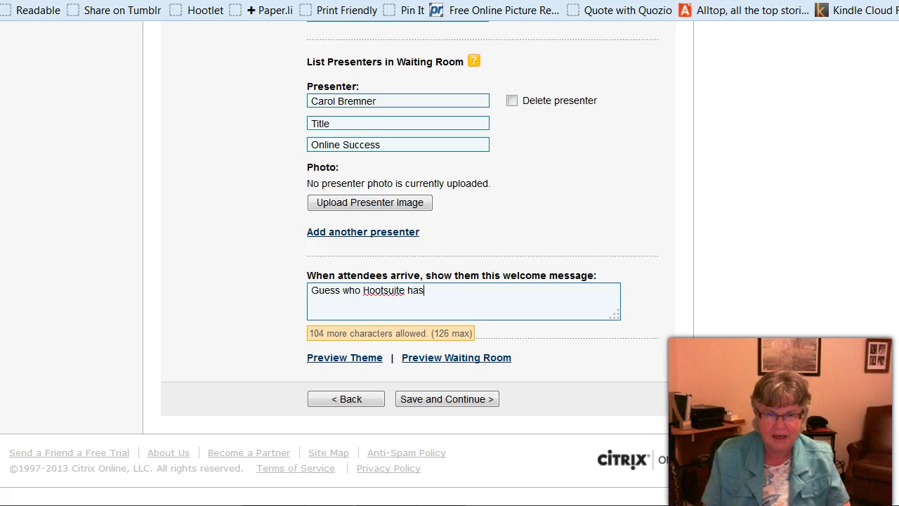
type(" been se")
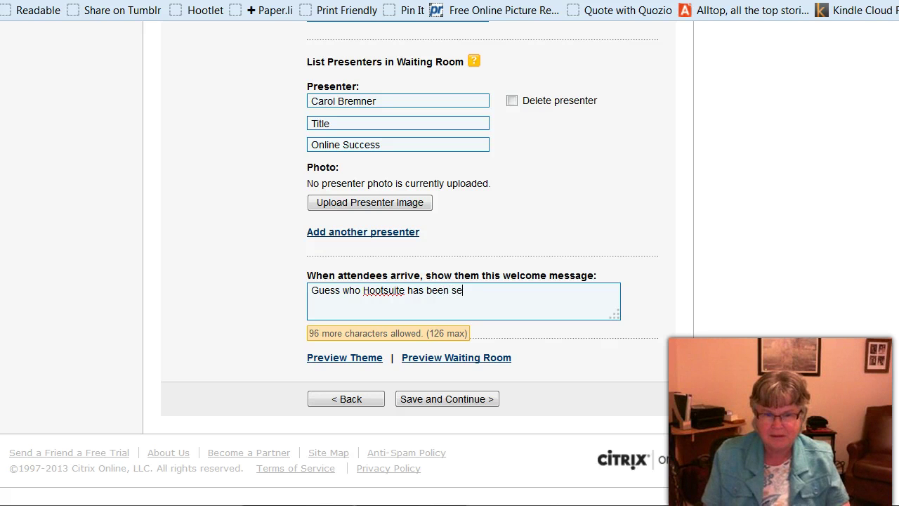
type("eing")
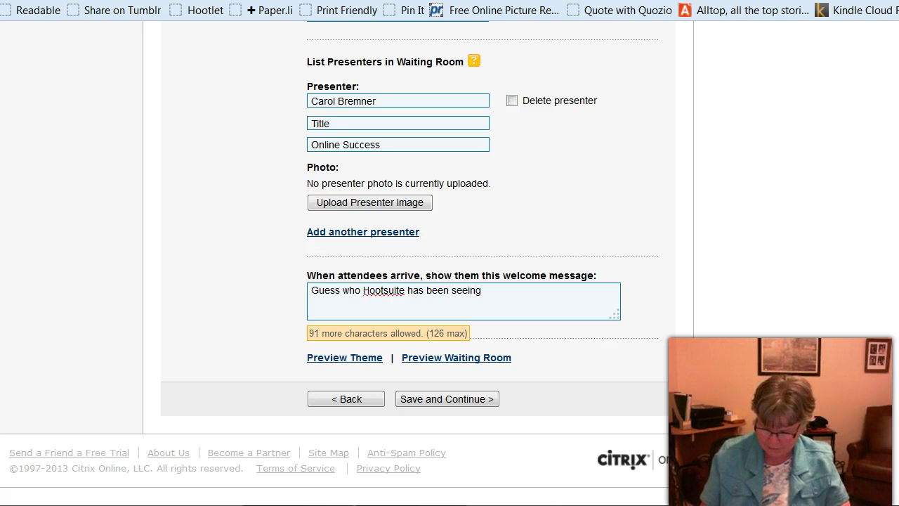
type("? ")
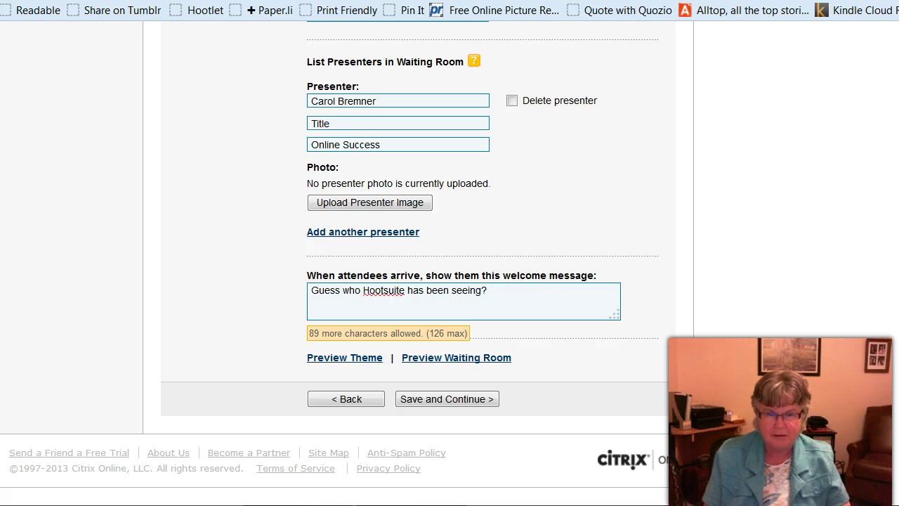
type("Find out so")
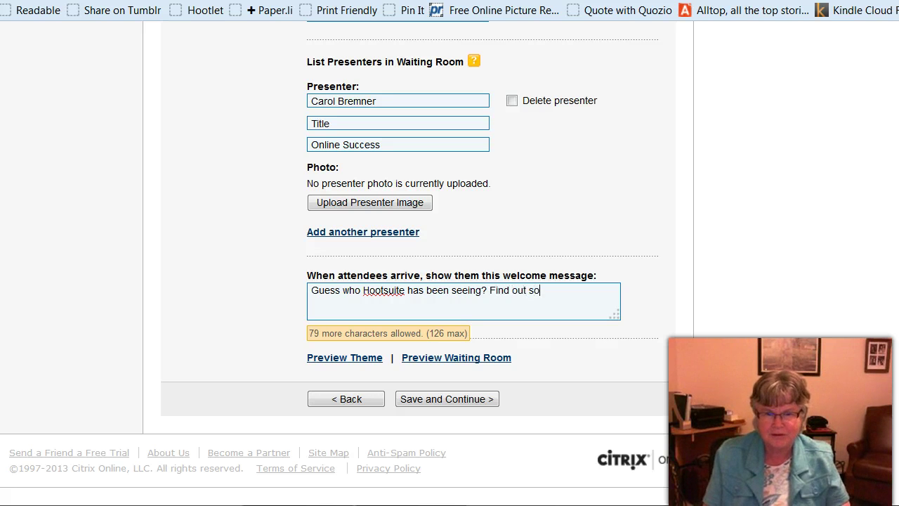
type("on")
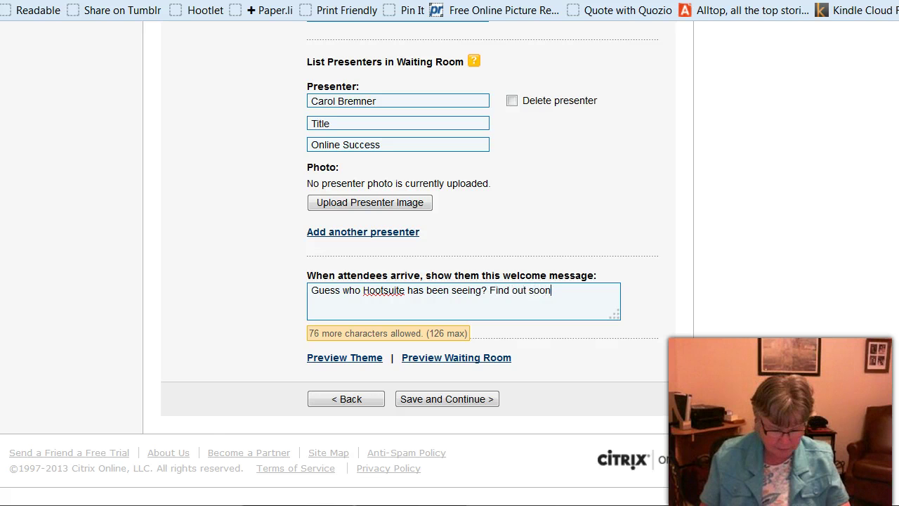
type("!")
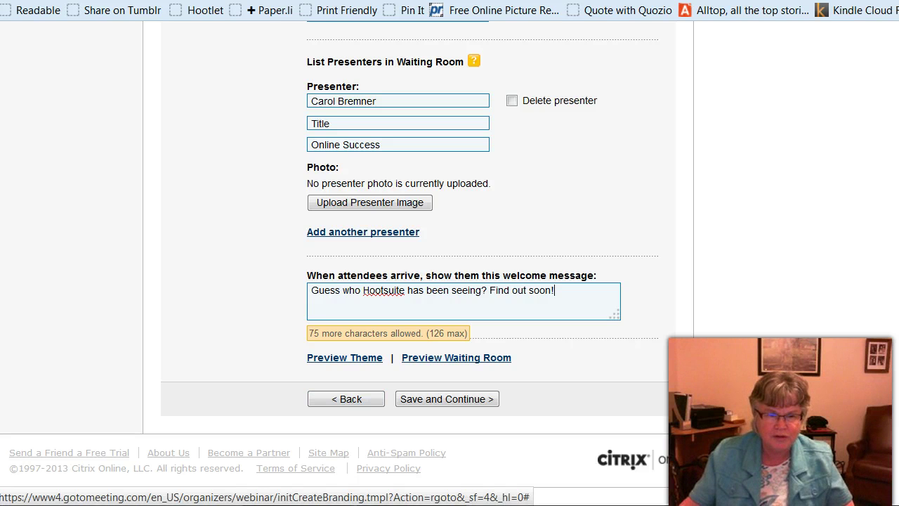
Step: Preview the webinar's theme, then preview the waiting room with its viewer color and presenter details
left_click(456, 357)
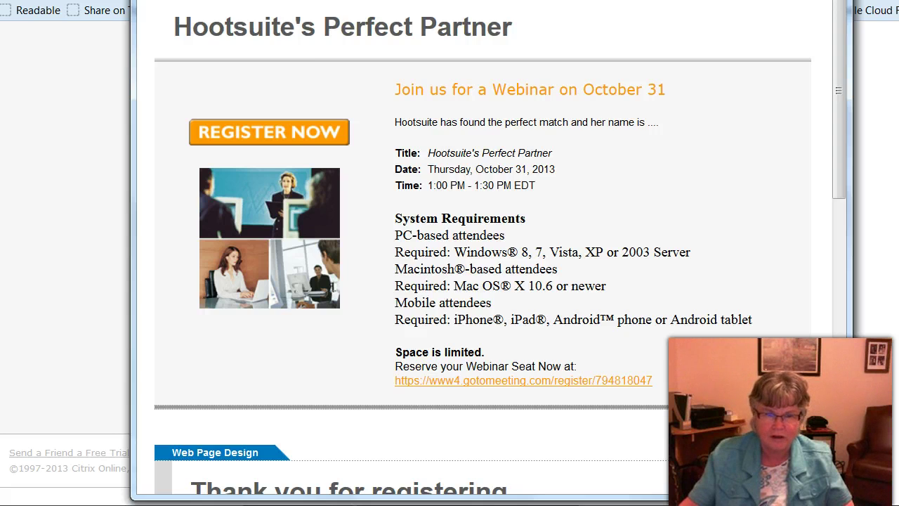
key("alt+F4")
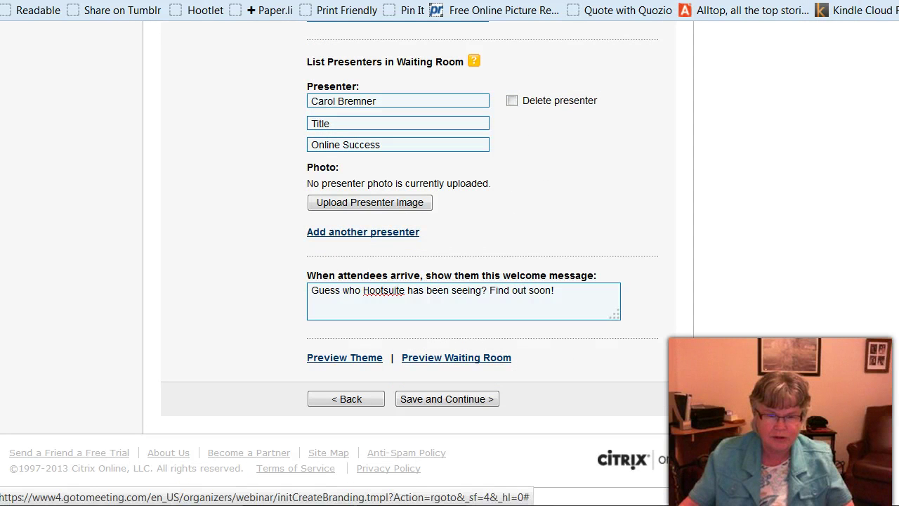
left_click(455, 357)
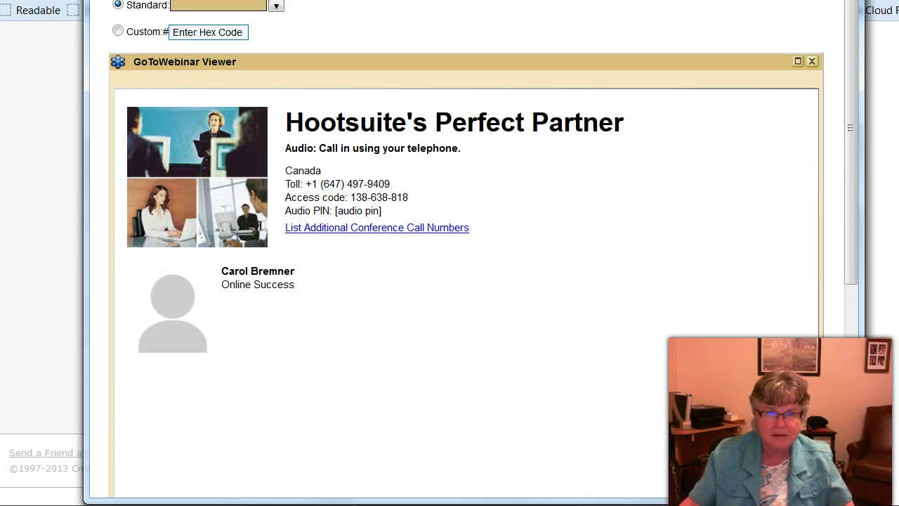
scroll(463, 281, "up", 1)
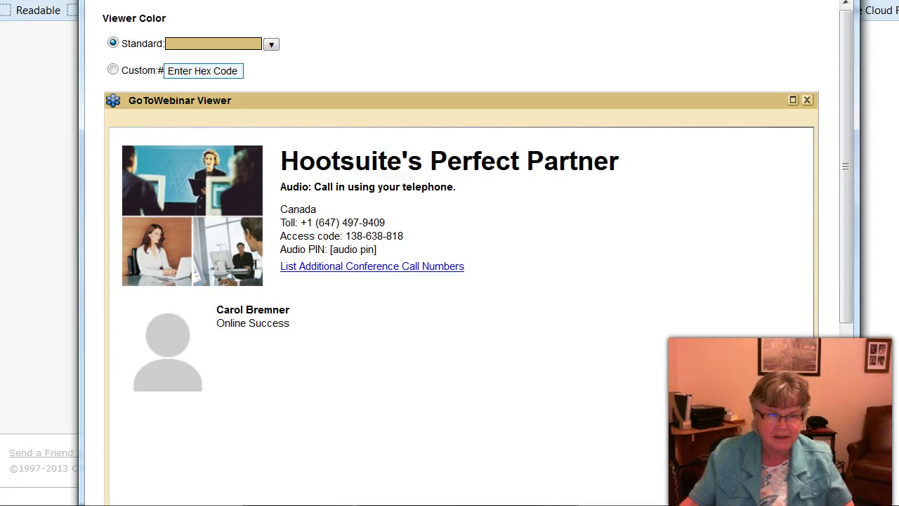
scroll(463, 280, "down", 1)
scroll(463, 281, "up", 1)
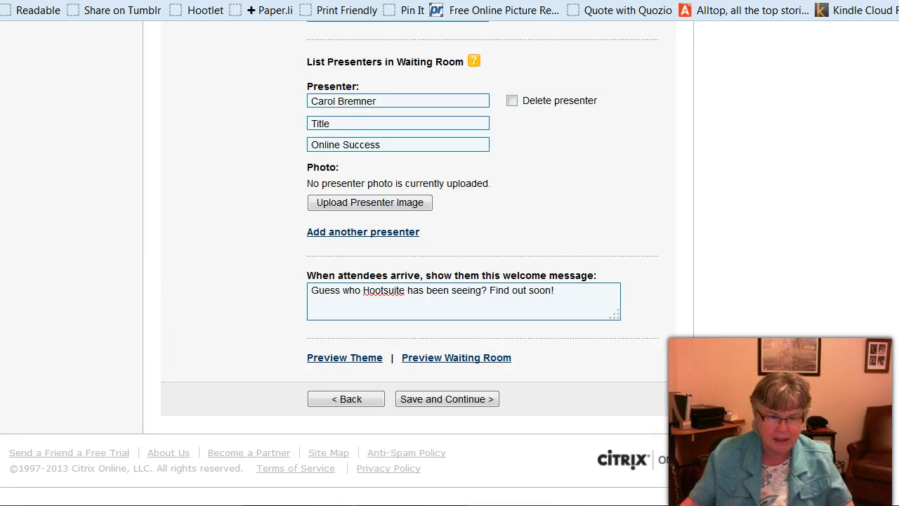
Step: Save the branding and theme settings, and clear all optional fields from the registration form
left_click(447, 398)
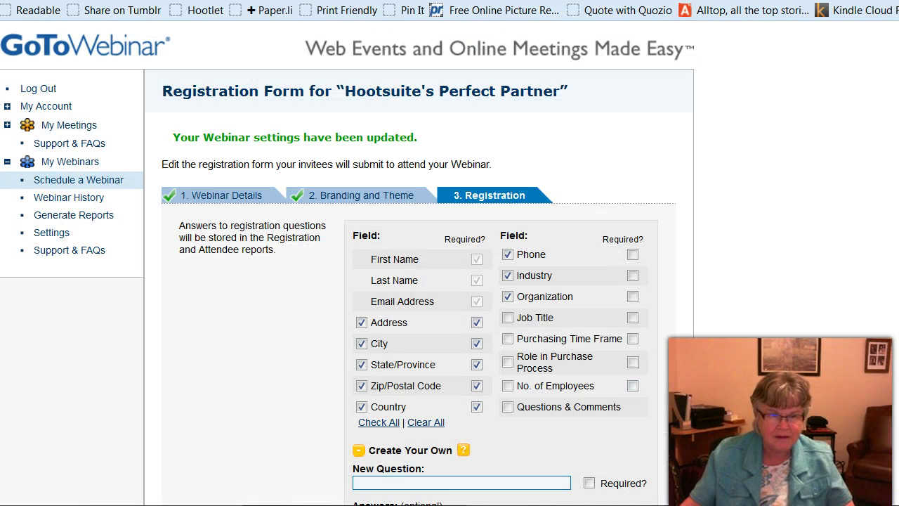
scroll(346, 268, "down", 3)
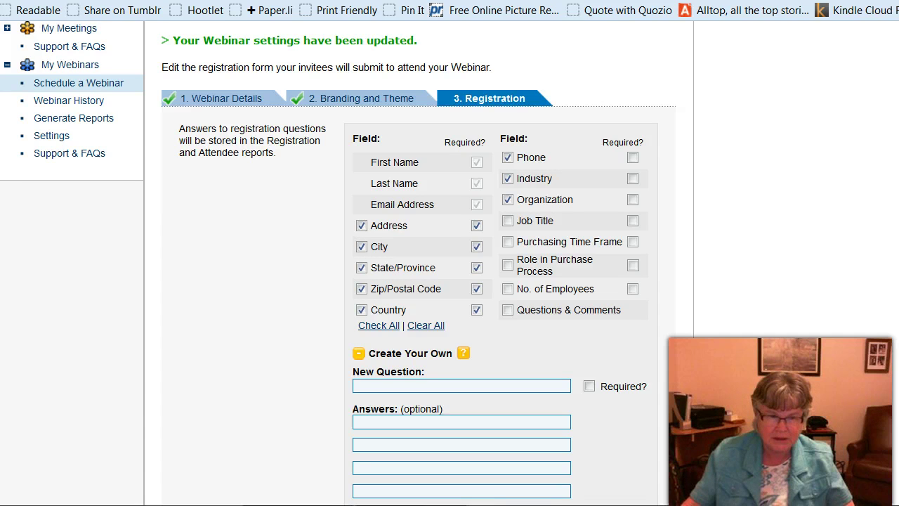
scroll(449, 281, "down", 3)
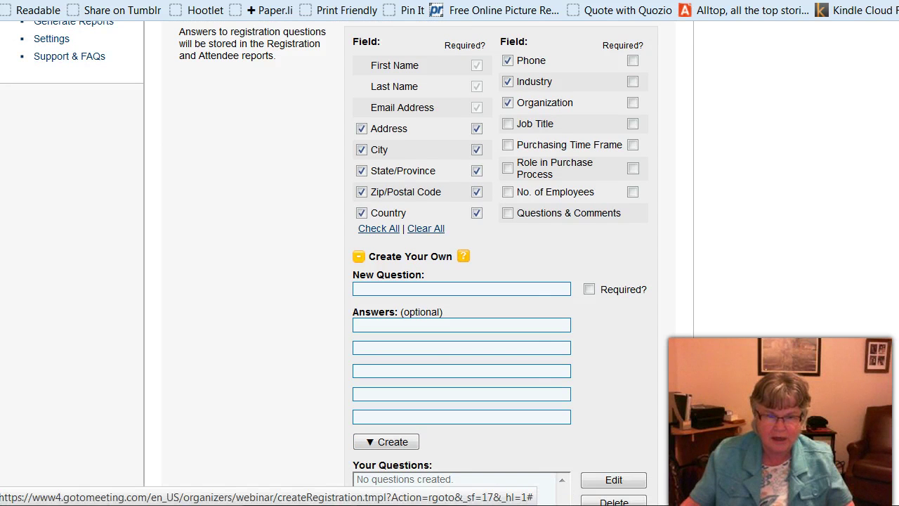
left_click(426, 228)
scroll(449, 281, "up", 3)
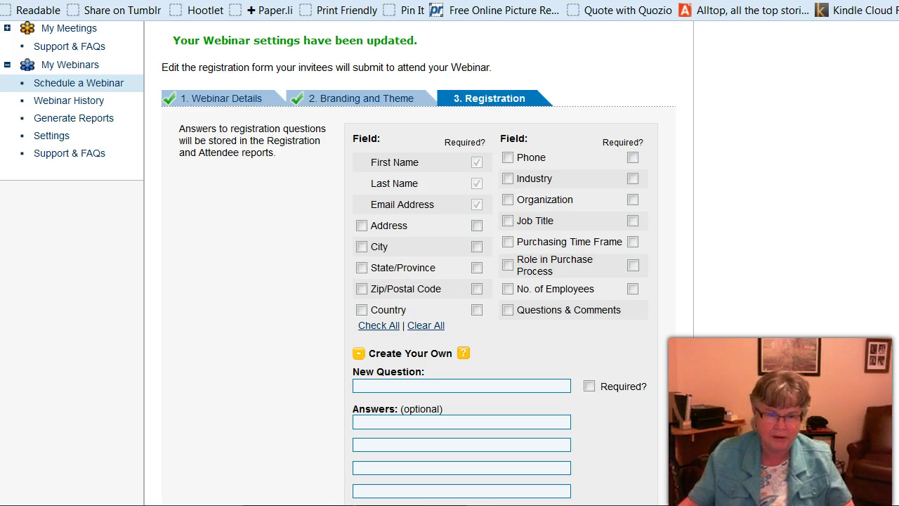
Step: Enter the custom registration question "Do you use Hootsuite?" and mark it as required
scroll(337, 263, "down", 3)
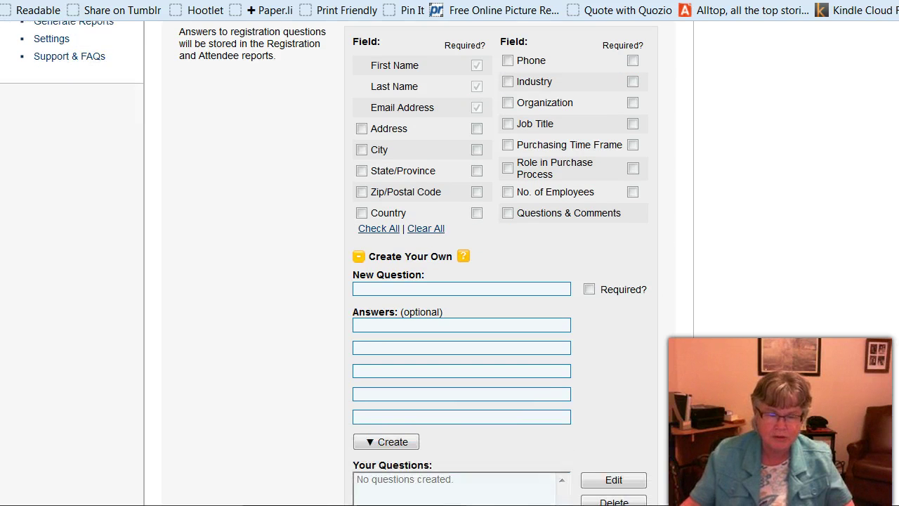
scroll(329, 263, "down", 3)
scroll(329, 262, "up", 3)
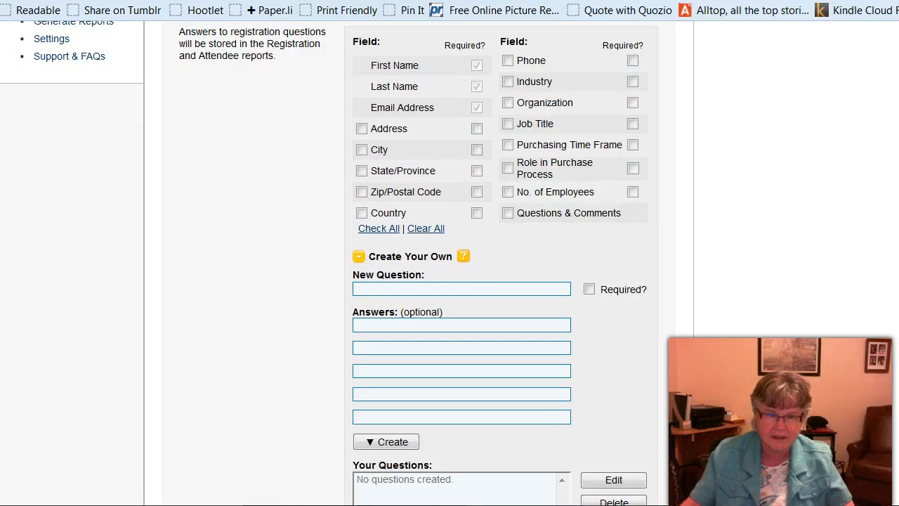
left_click(358, 288)
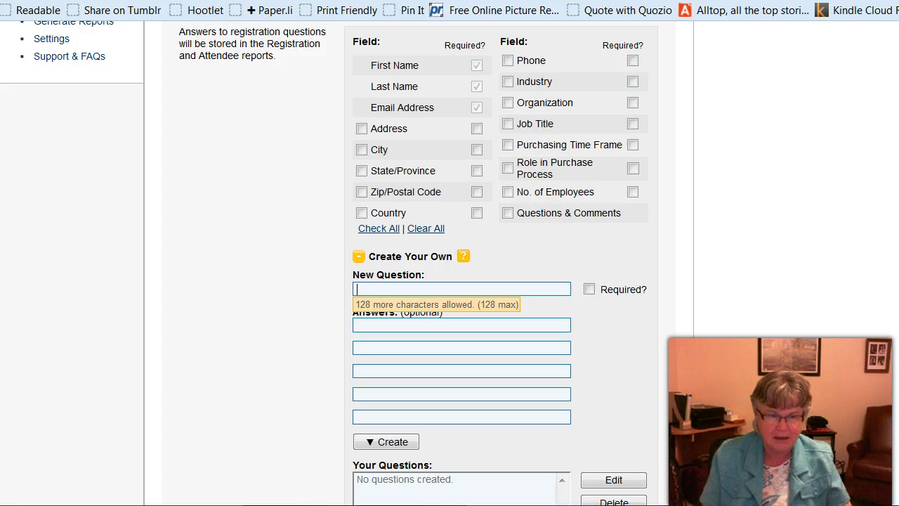
type("Do ")
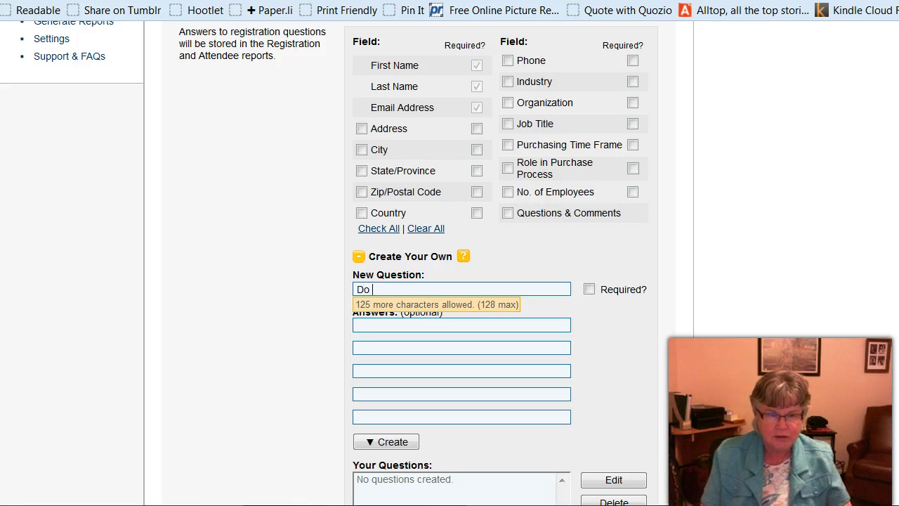
type("you use ")
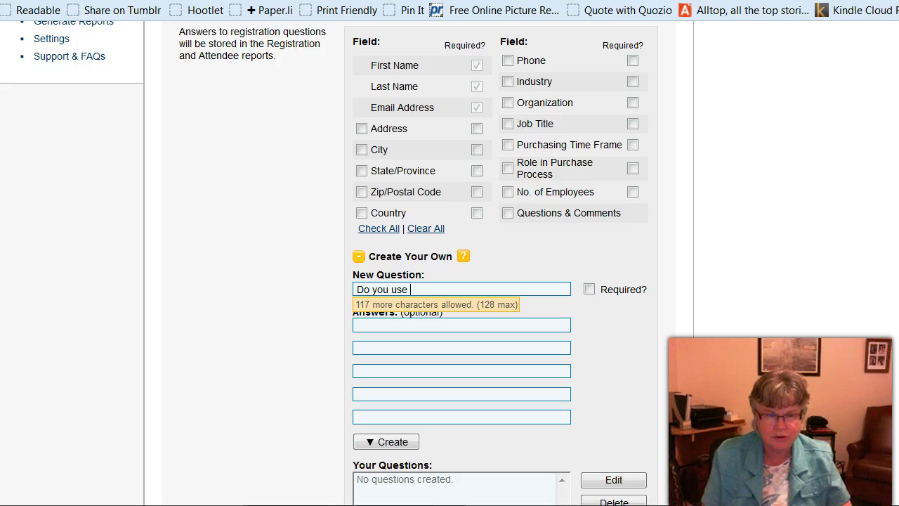
type("Hootsuit")
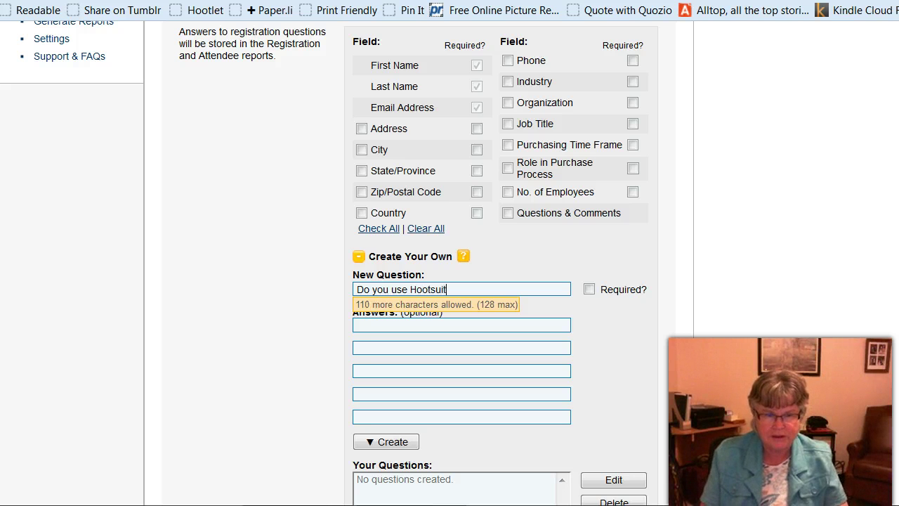
type("e?")
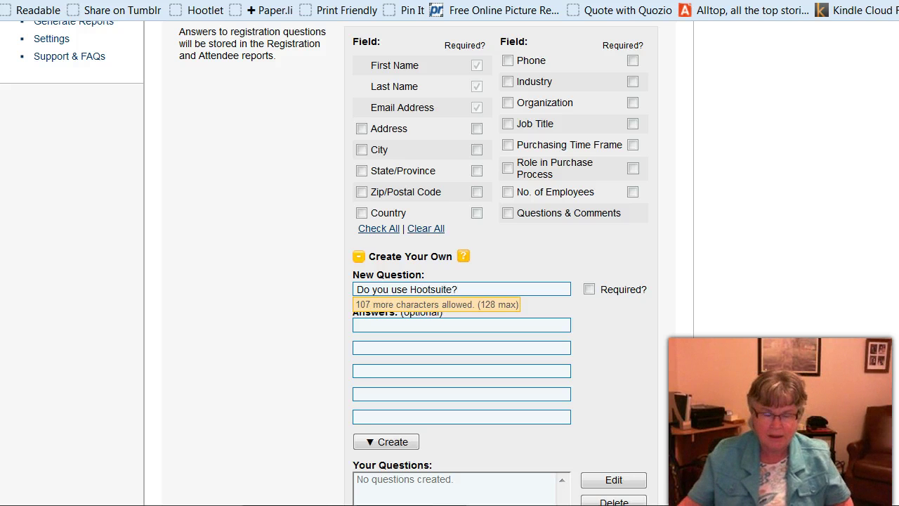
left_click(589, 289)
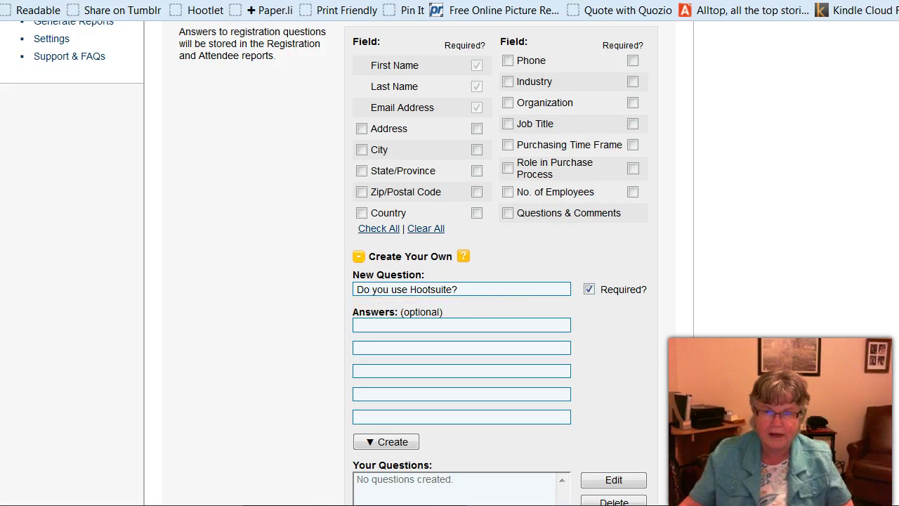
Step: Give the custom question the answers "yes", "no" and "sometimes", and create it
scroll(449, 267, "down", 3)
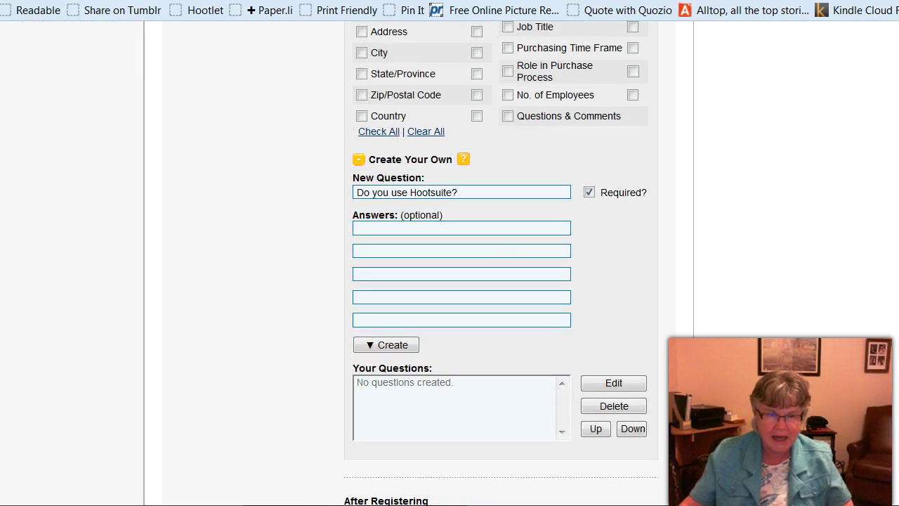
left_click(357, 228)
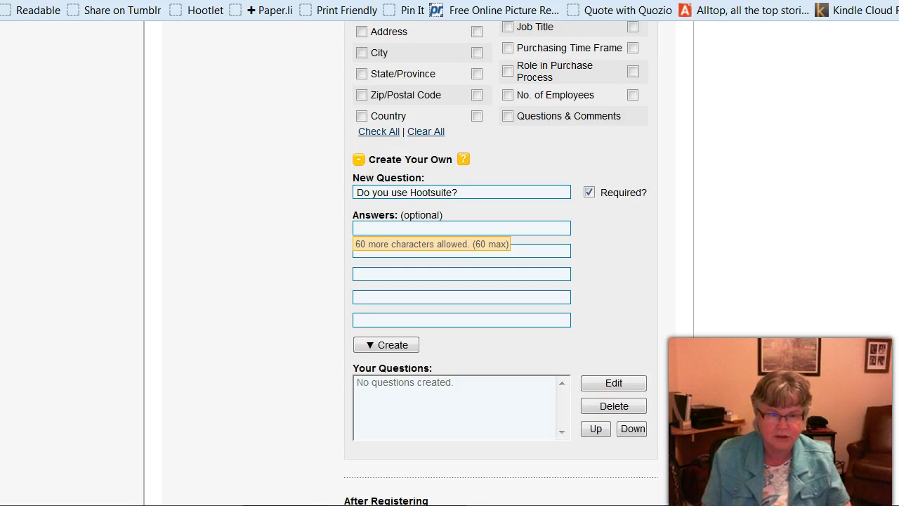
type("yes")
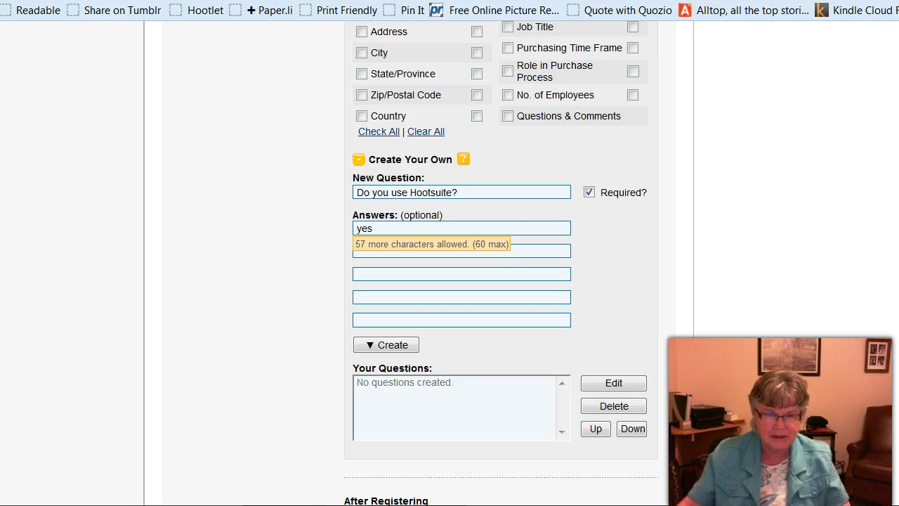
left_click(357, 250)
type("no")
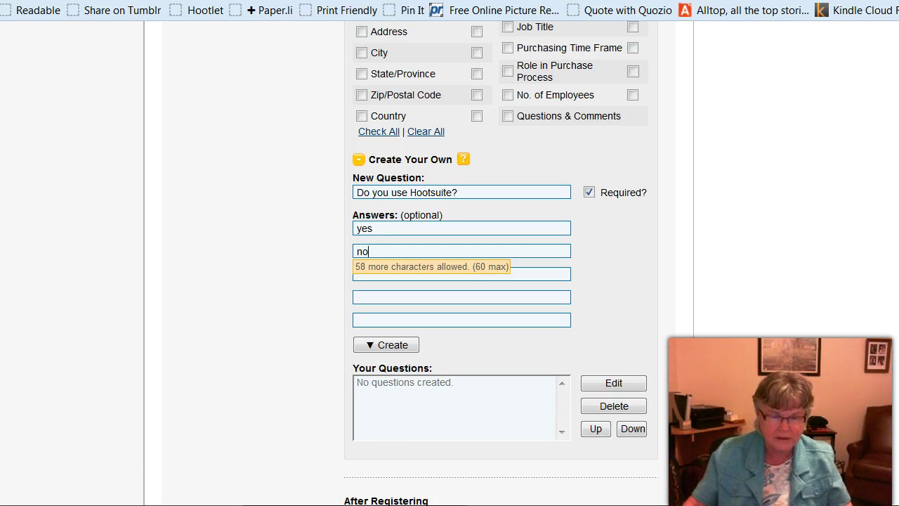
left_click(356, 274)
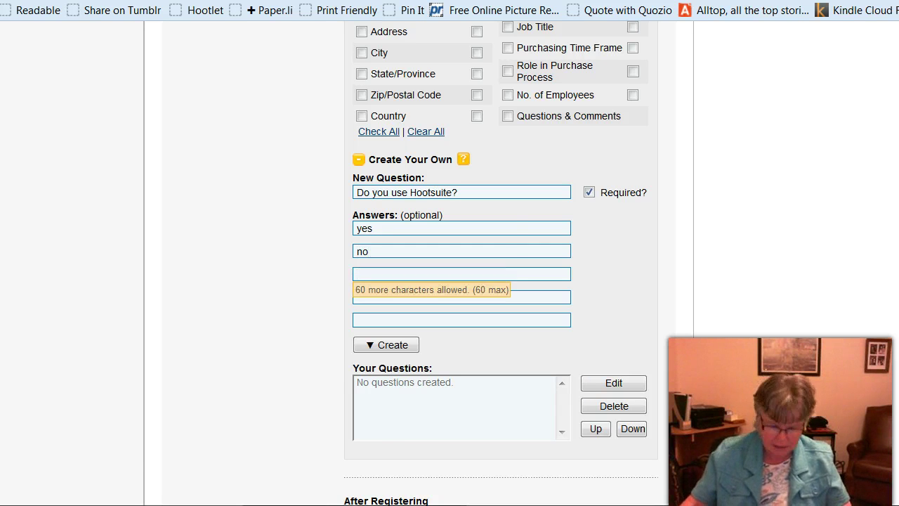
type("sometimes")
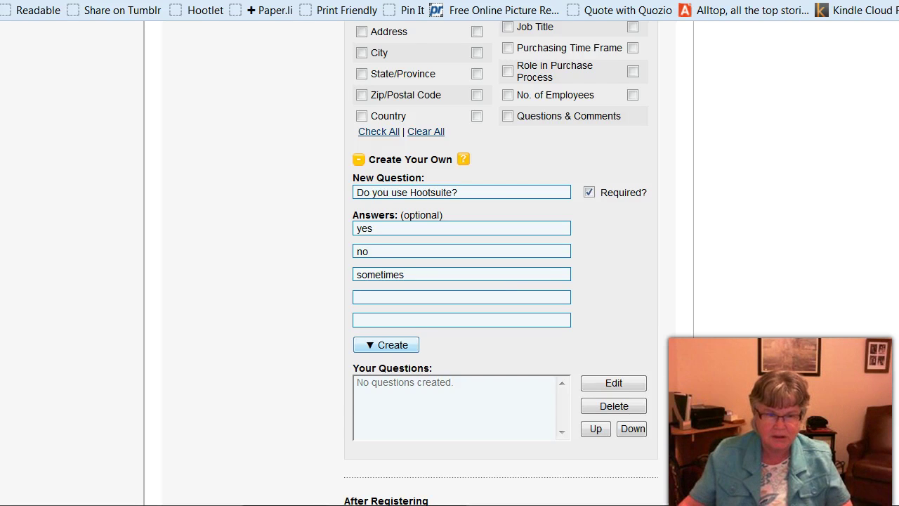
left_click(385, 344)
scroll(386, 344, "down", 3)
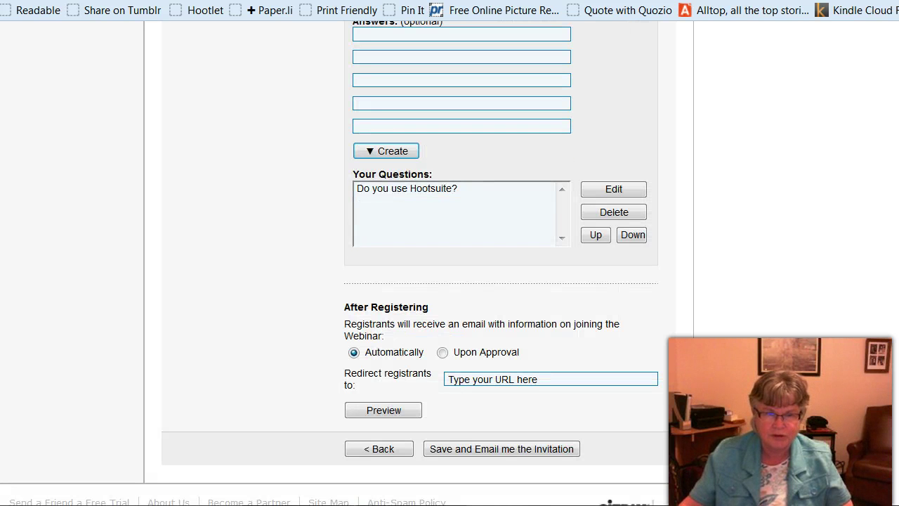
left_click(407, 188)
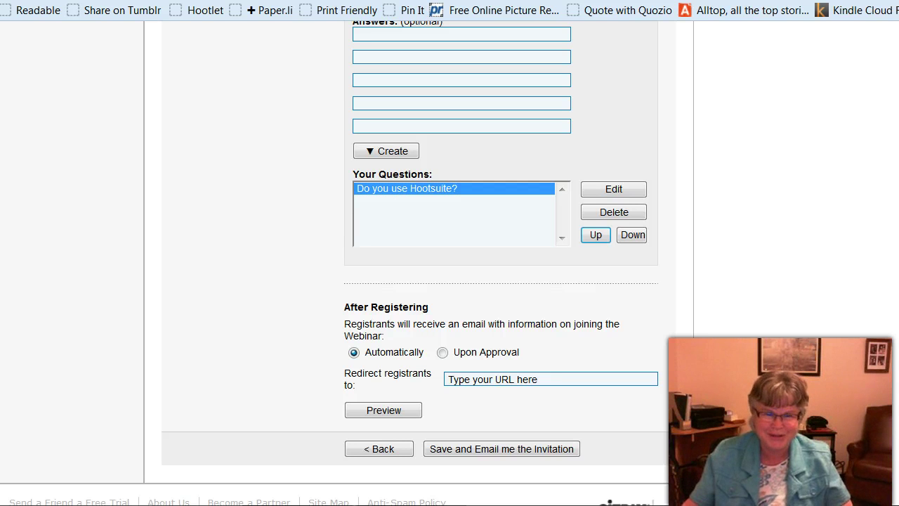
scroll(334, 263, "down", 1)
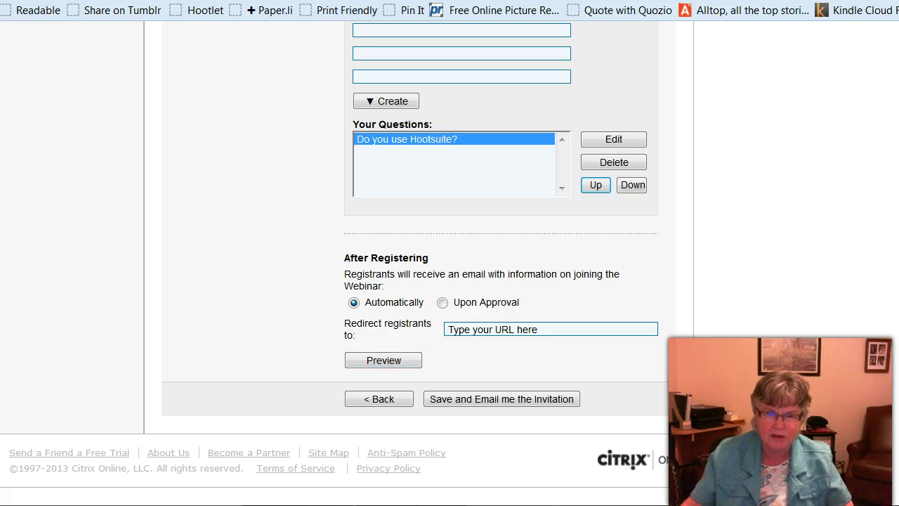
left_click(450, 329)
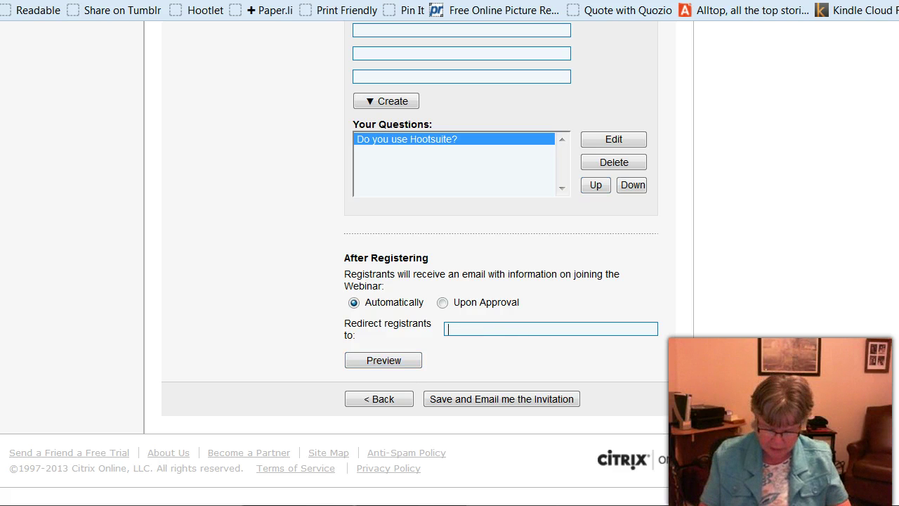
type("h")
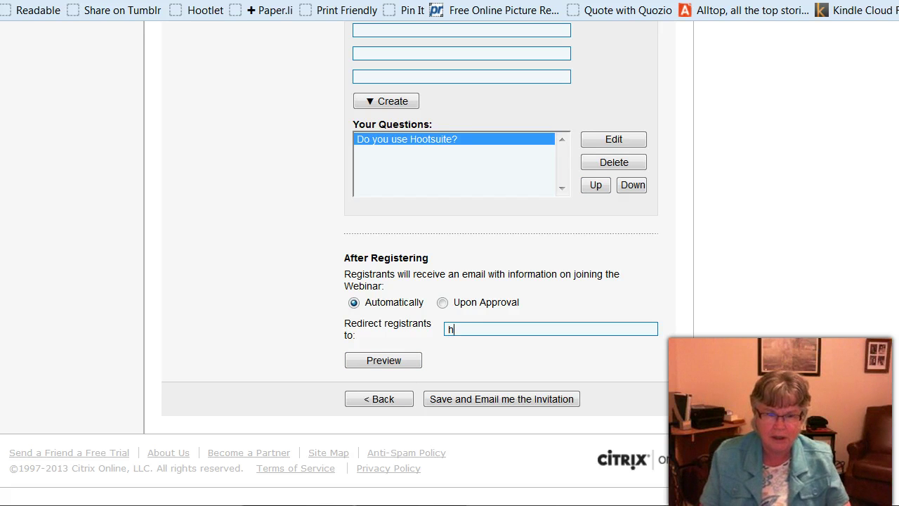
type("ttp:")
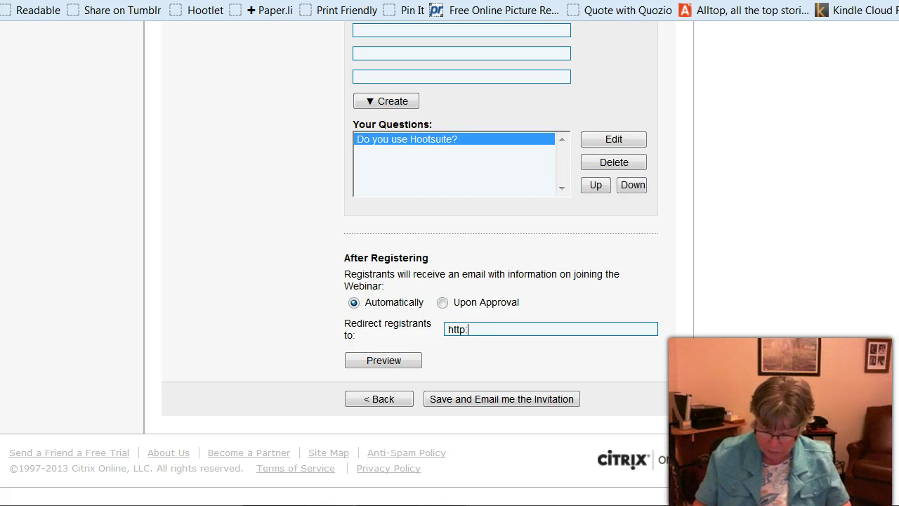
type("//caro")
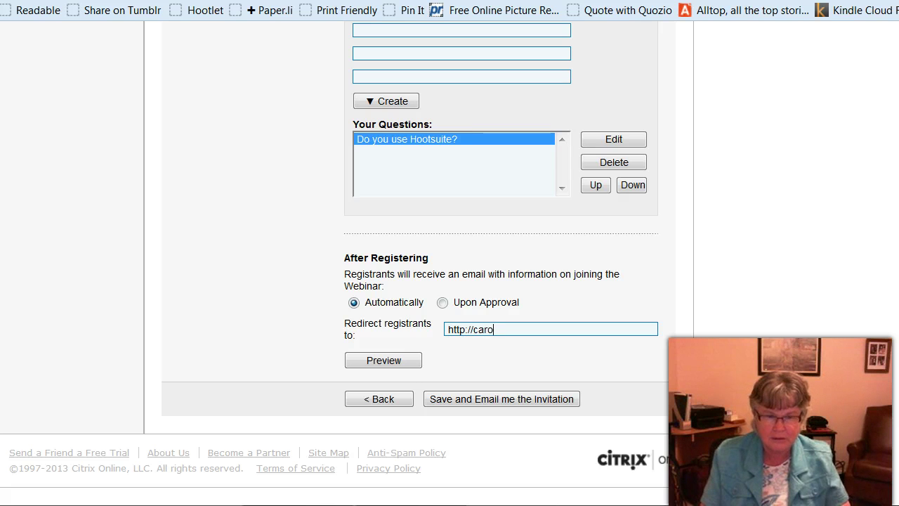
type("lbremner")
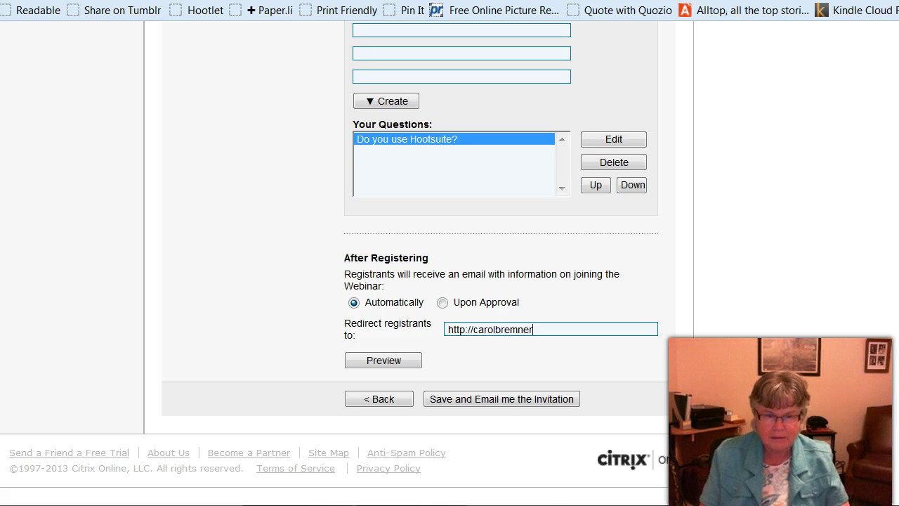
type(".com")
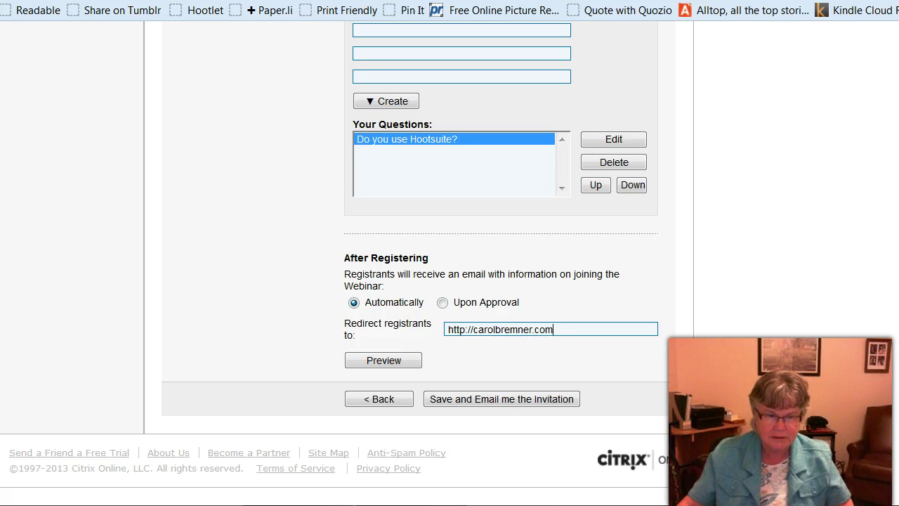
Step: Preview the registration form, check the answer choices for "Do you use Hootsuite?", and close the preview
left_click(383, 360)
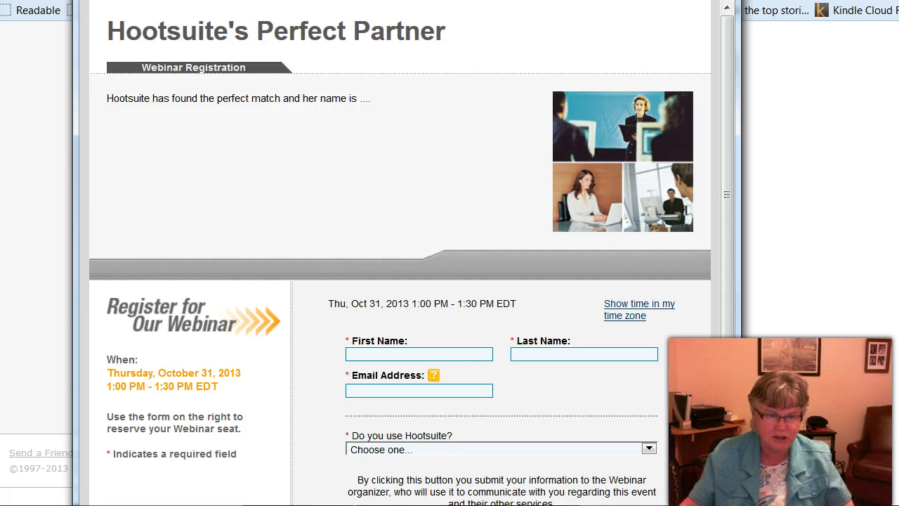
scroll(400, 253, "down", 2)
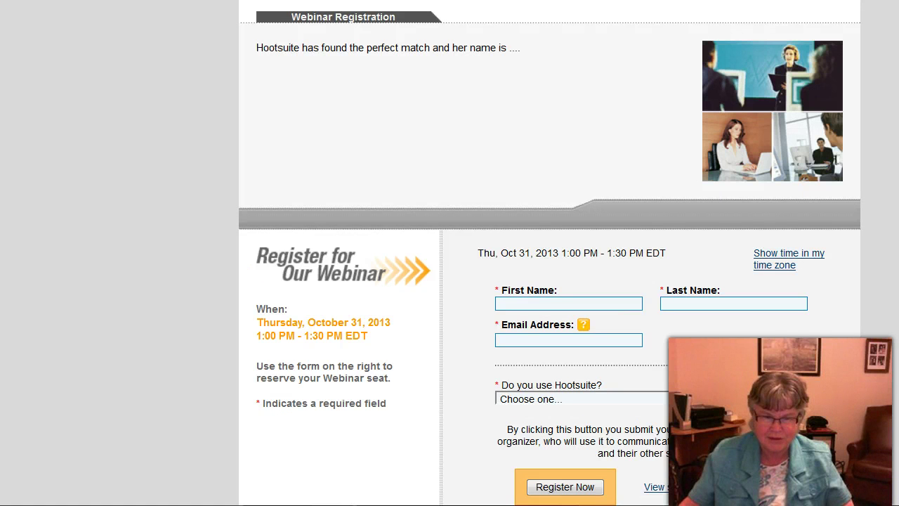
left_click(582, 398)
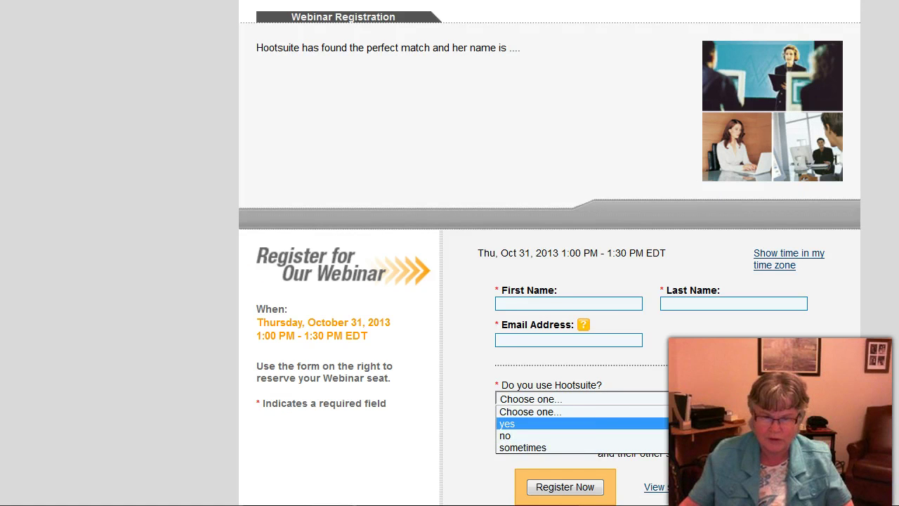
key("Escape")
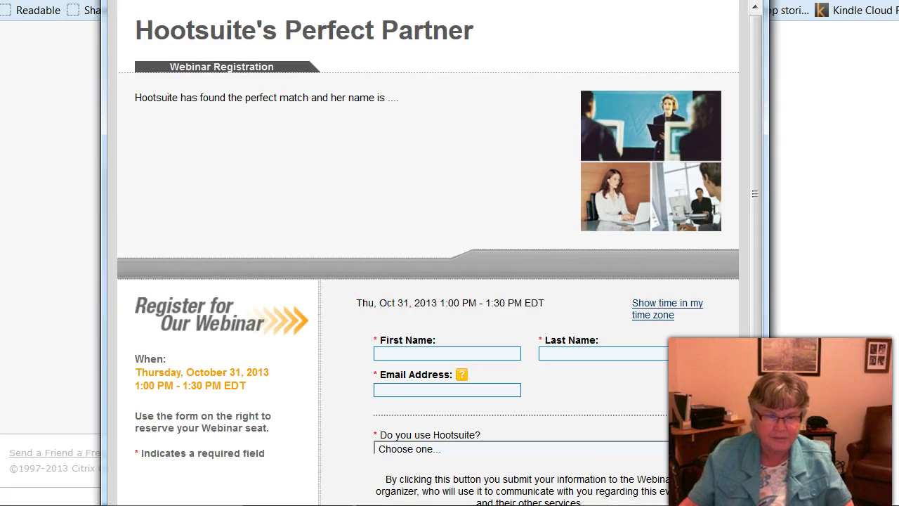
key("alt+F4")
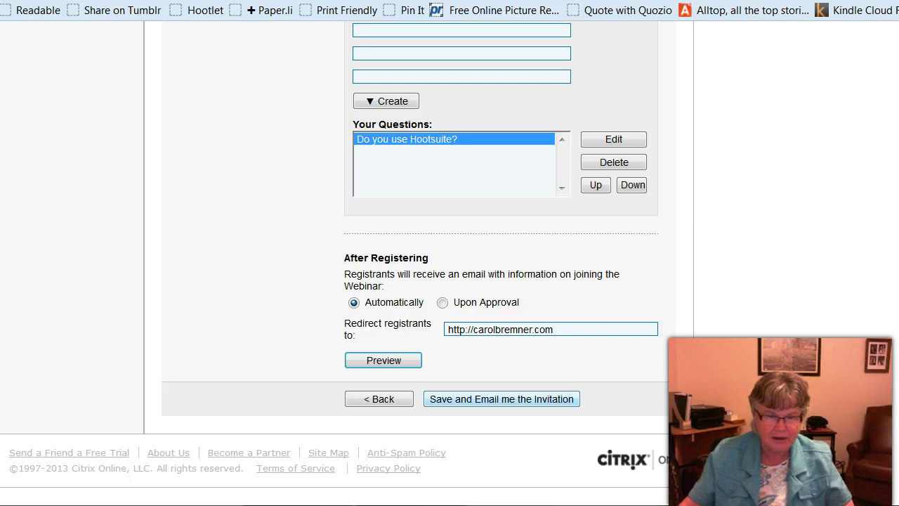
Step: Save the registration settings and have the webinar invitation emailed to the organizer
left_click(502, 398)
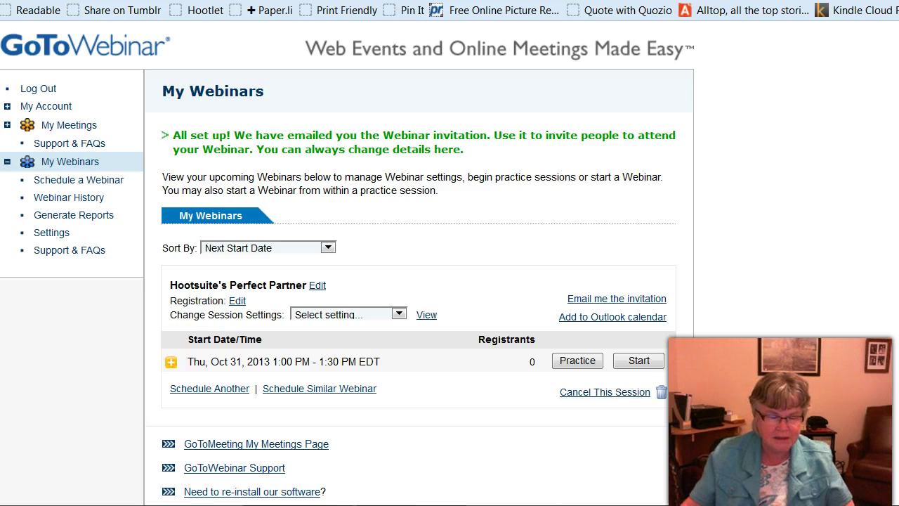
scroll(347, 263, "down", 2)
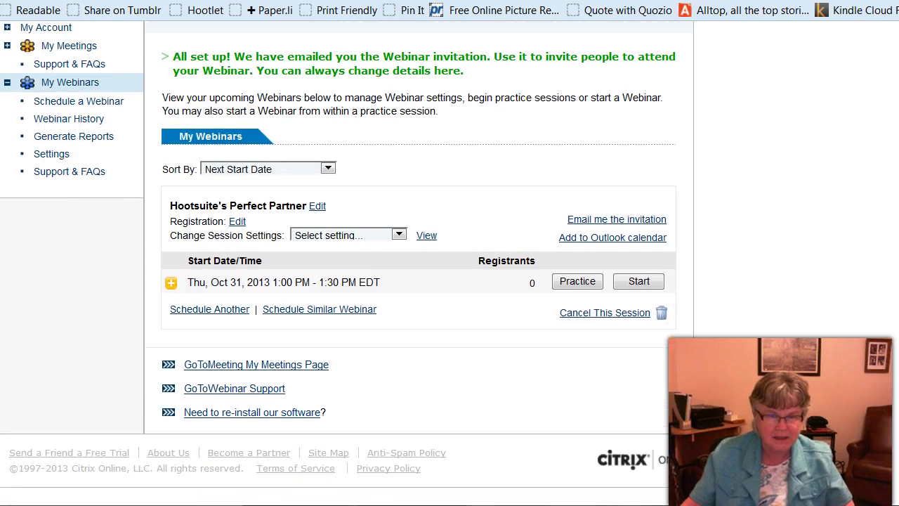